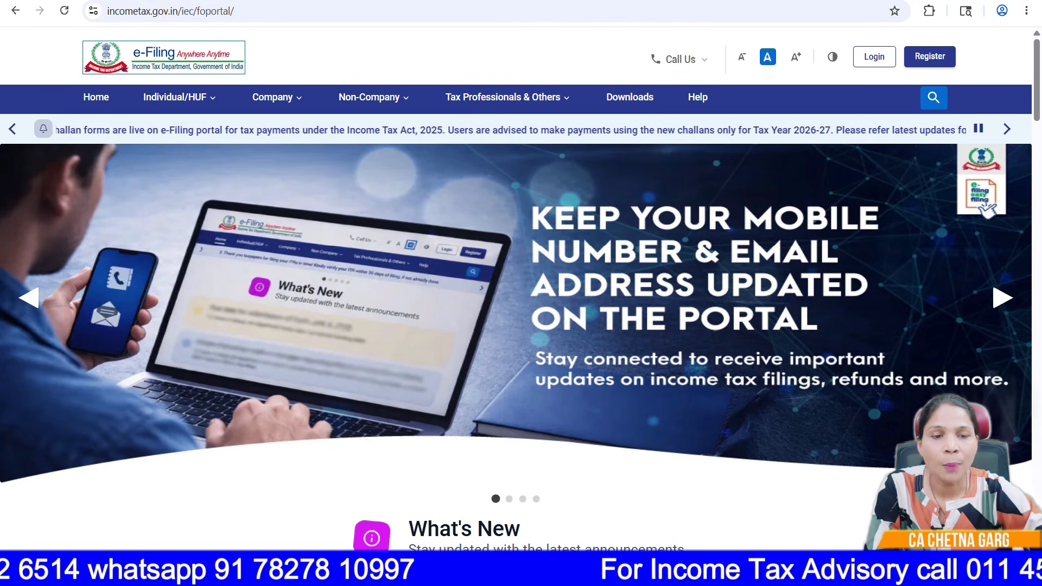
Step: Log in to the e-Filing portal, open Form 26AS on TRACES and accept the Form 16/16A usage agreement to reach the tax credit statement
{"action": "left_click", "coordinate": [874, 57]}
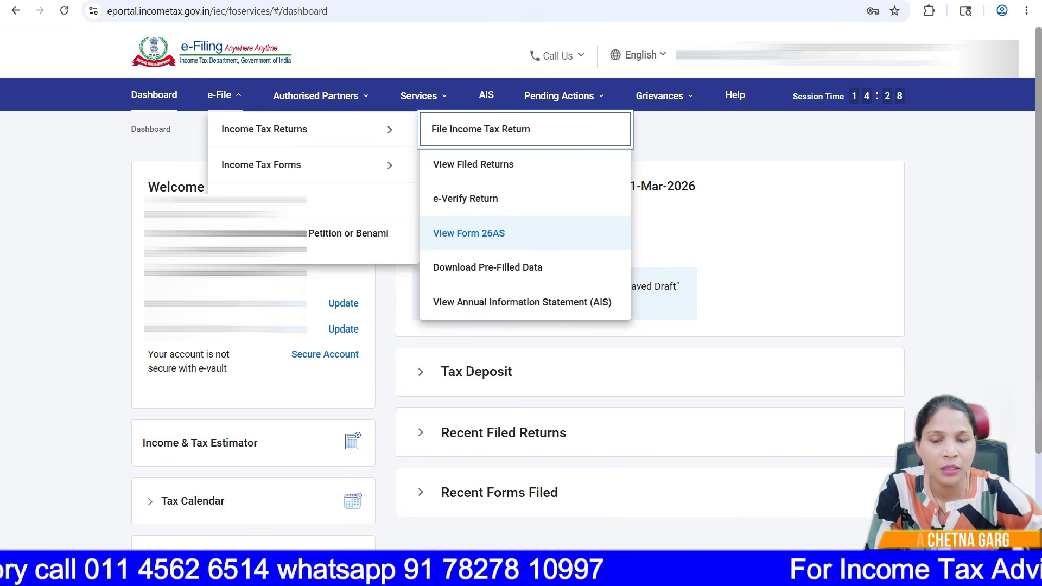
{"action": "left_click", "coordinate": [469, 234]}
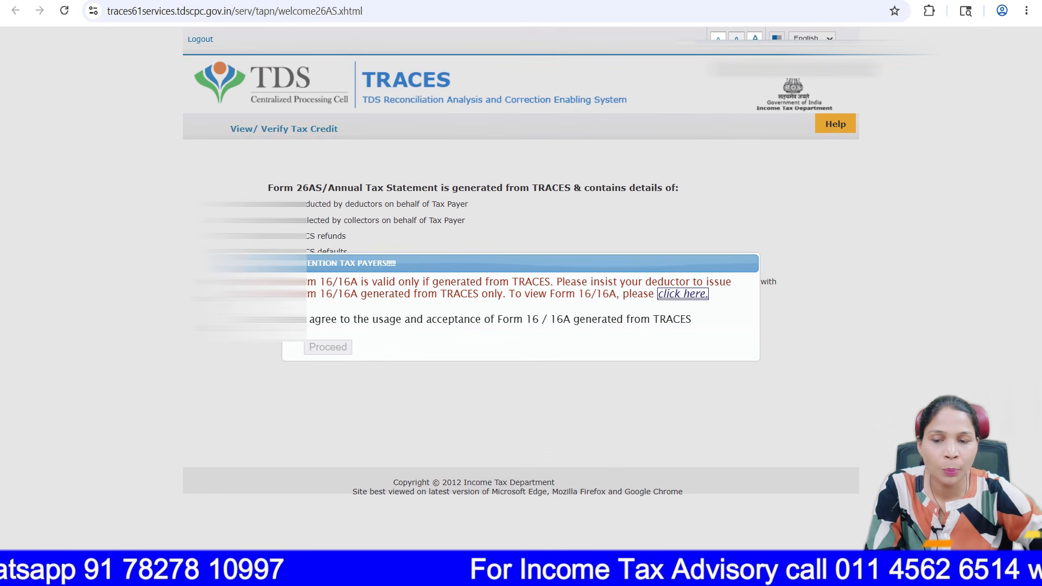
{"action": "left_click", "coordinate": [295, 318]}
{"action": "left_click", "coordinate": [328, 346]}
{"action": "left_click", "coordinate": [384, 328]}
Step: View the Form 26AS Annual Tax Statement for assessment year 2026-27 in HTML format
{"action": "left_click", "coordinate": [567, 197]}
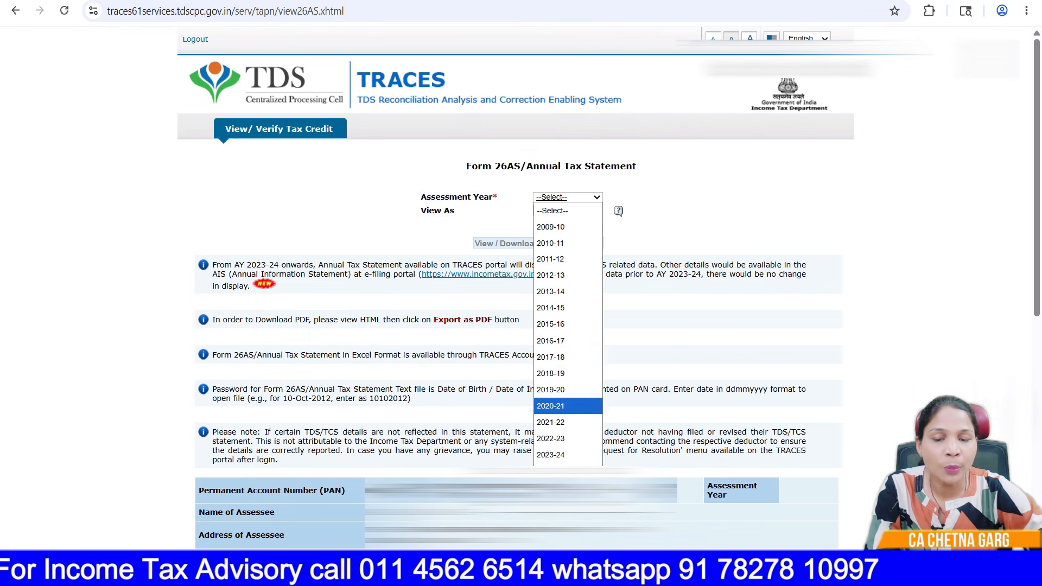
{"action": "left_click", "coordinate": [564, 504]}
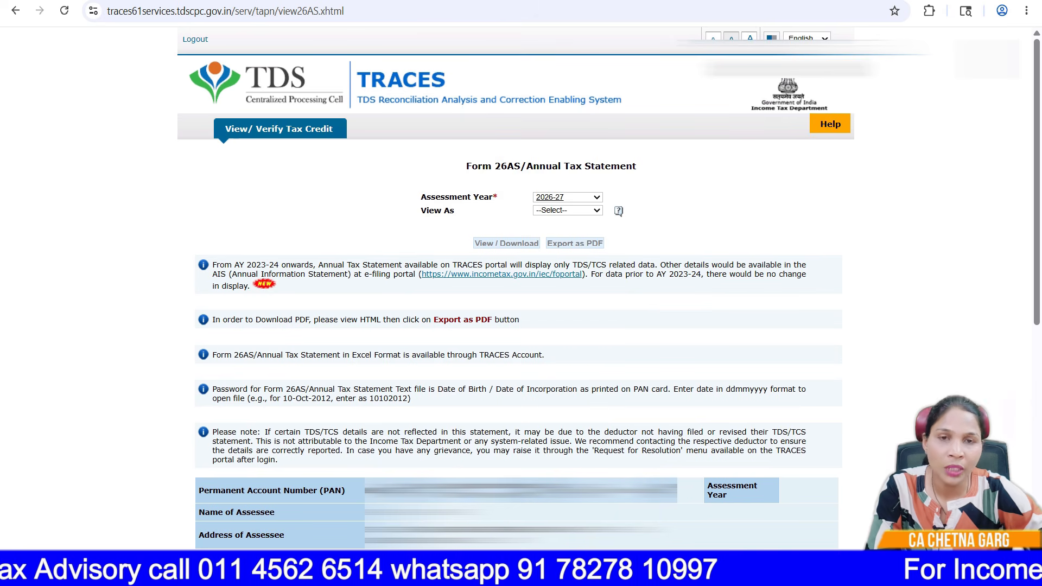
{"action": "left_click", "coordinate": [567, 211]}
{"action": "left_click", "coordinate": [564, 240]}
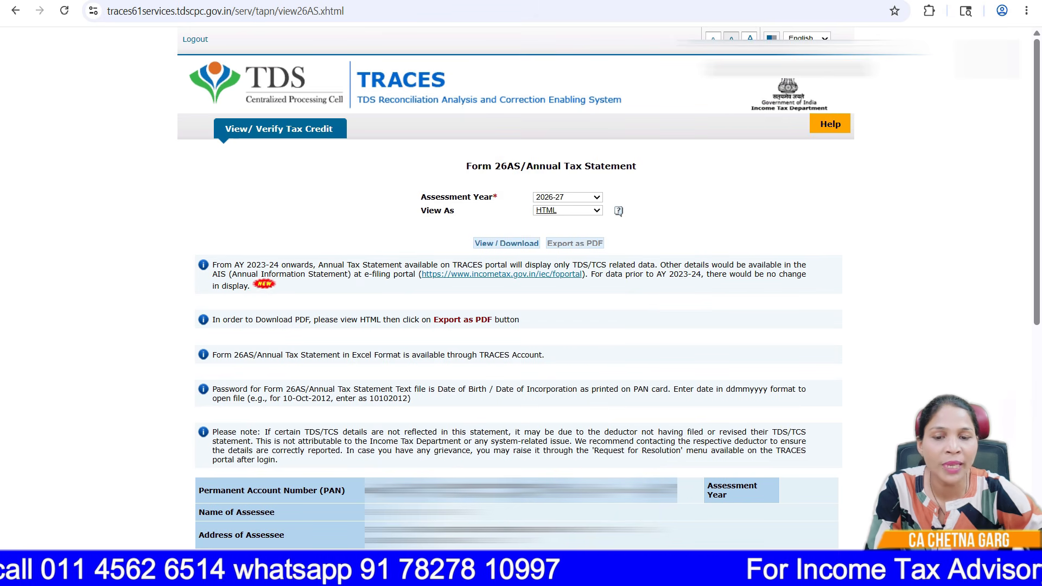
{"action": "left_click", "coordinate": [506, 243]}
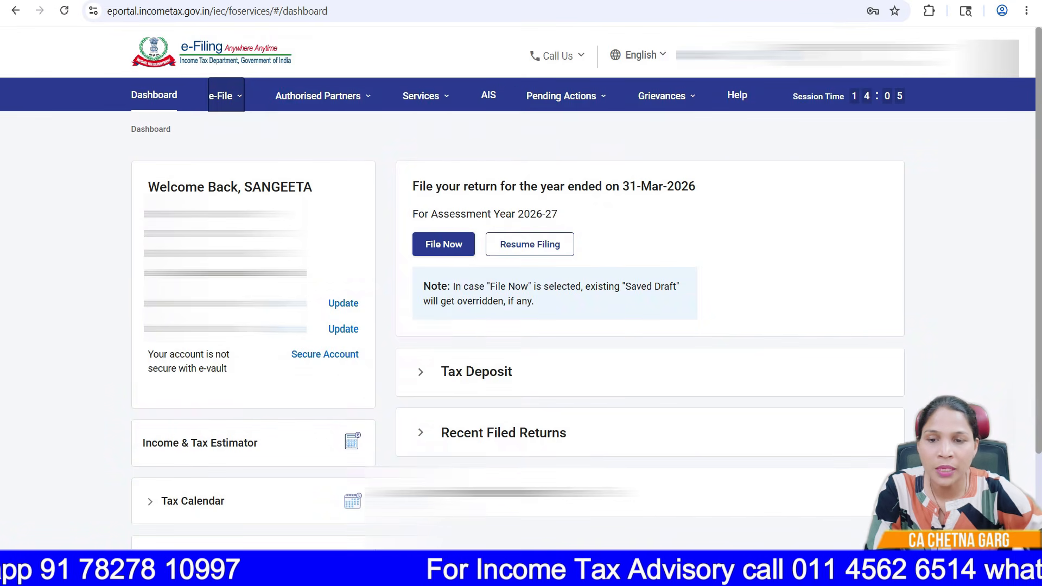
Step: From the e-Filing dashboard, open the Annual Information Statement (AIS) on the Compliance Portal, going past its instructions
{"action": "mouse_move", "coordinate": [226, 96]}
{"action": "mouse_move", "coordinate": [264, 129]}
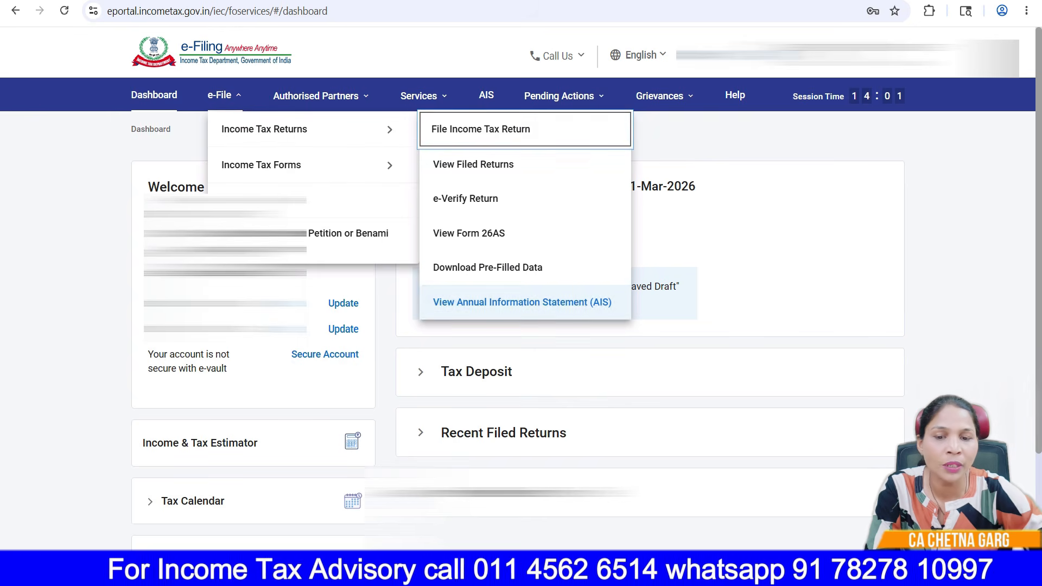
{"action": "left_click", "coordinate": [522, 301]}
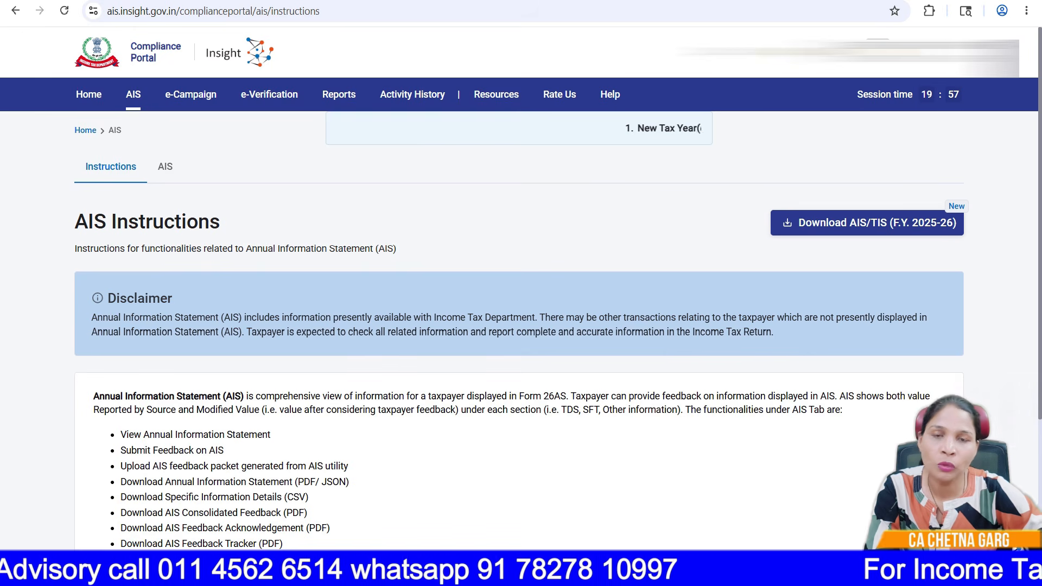
{"action": "left_click", "coordinate": [165, 166]}
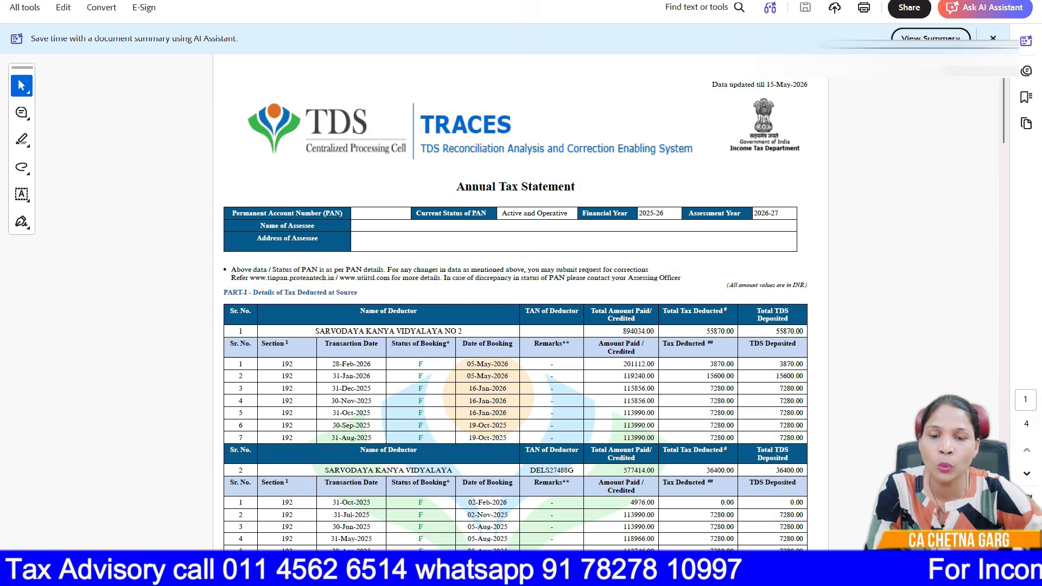
Step: Review the salary and TDS entries in the downloaded Annual Tax Statement and AIS PDFs
{"action": "scroll", "coordinate": [515, 293], "scroll_direction": "down", "scroll_amount": 10}
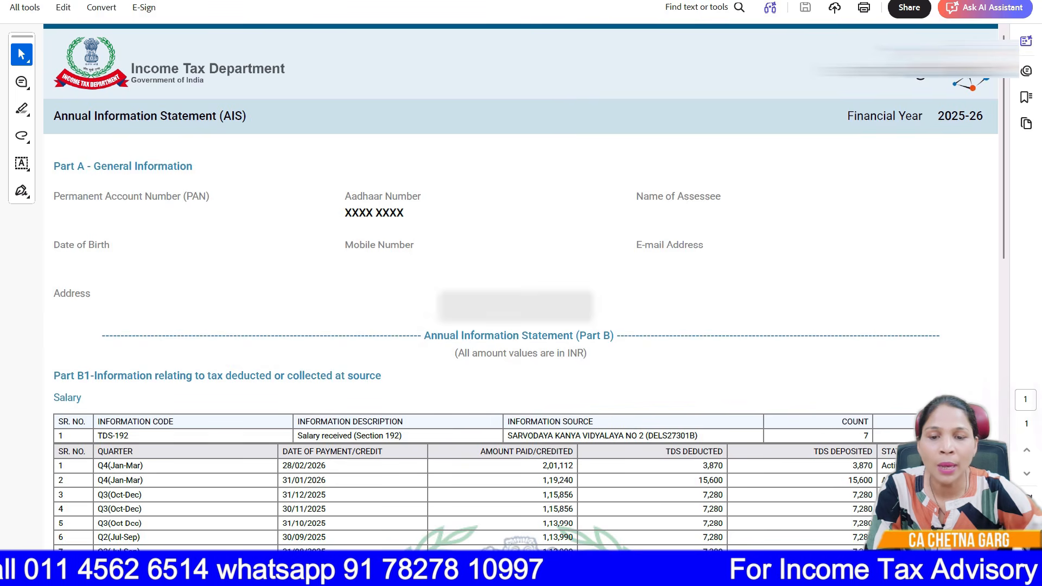
{"action": "scroll", "coordinate": [521, 293], "scroll_direction": "down", "scroll_amount": 5}
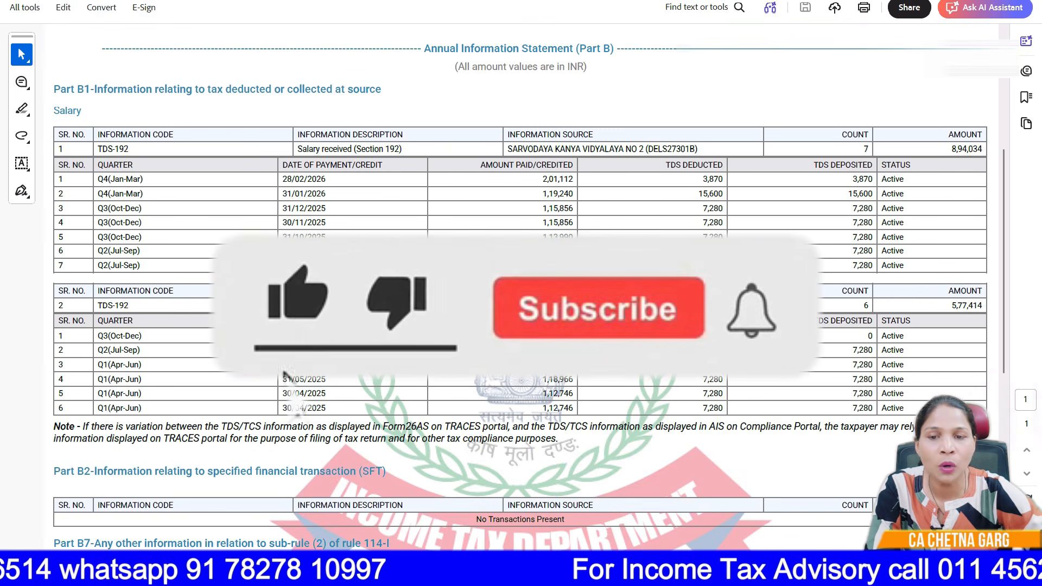
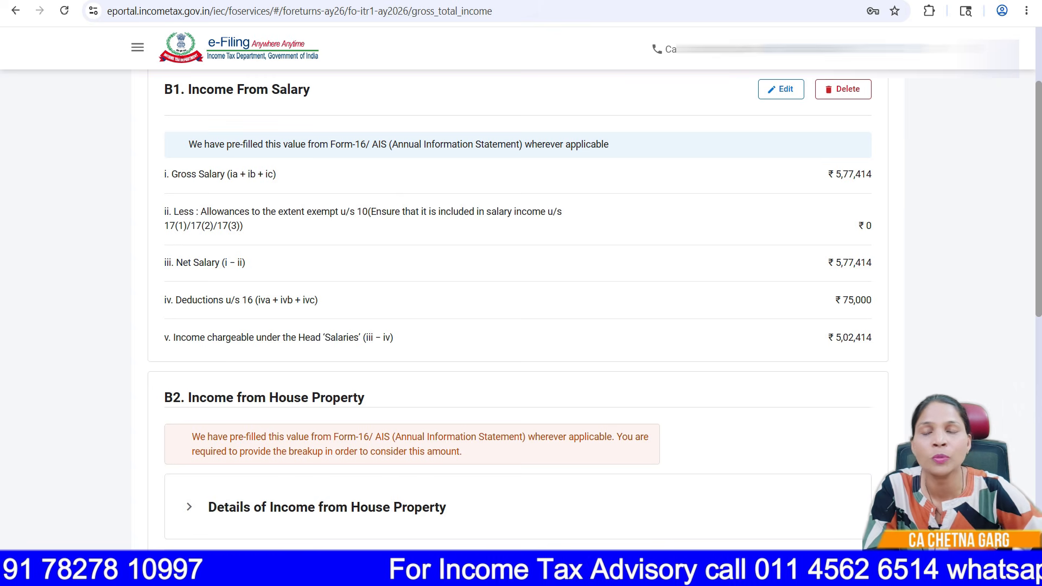
Step: Check the gross salary under Income From Salary in the ITR-1 and examine the Details of Income from House Property
{"action": "left_click_drag", "start_coordinate": [827, 174], "coordinate": [871, 174]}
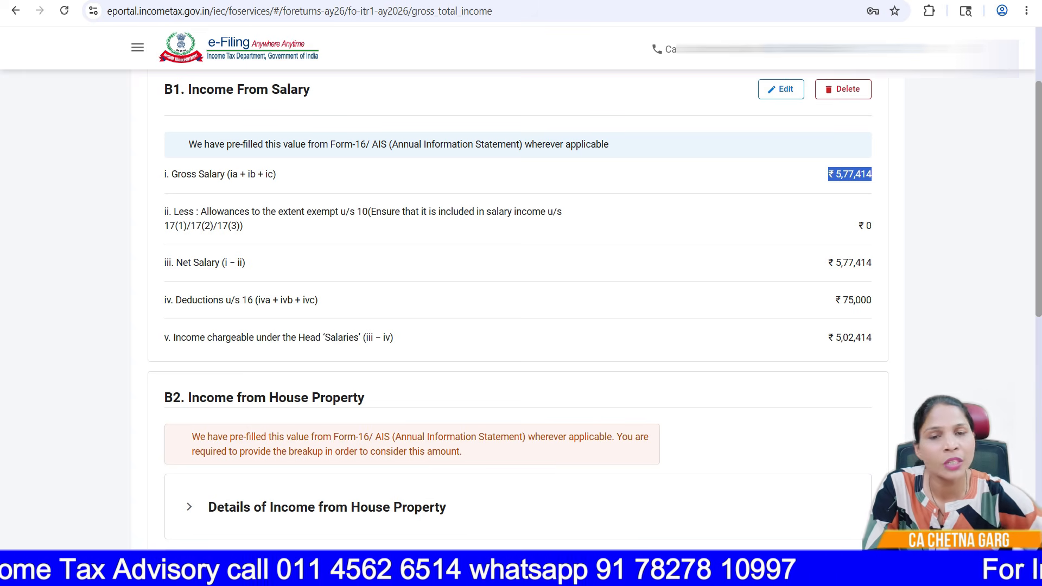
{"action": "scroll", "coordinate": [518, 304], "scroll_direction": "down", "scroll_amount": 4}
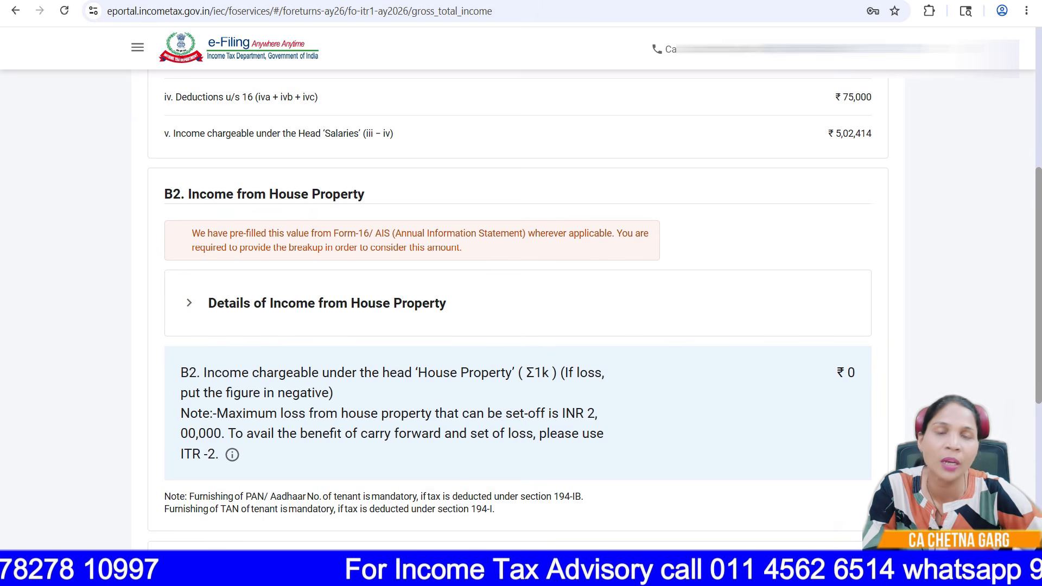
{"action": "scroll", "coordinate": [518, 303], "scroll_direction": "down", "scroll_amount": 3}
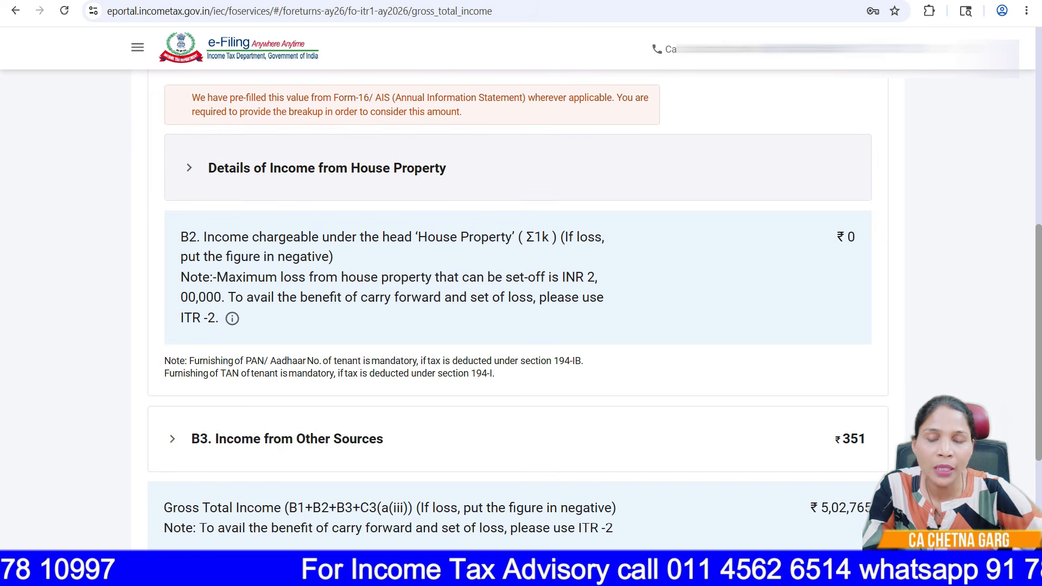
{"action": "left_click", "coordinate": [327, 168]}
{"action": "scroll", "coordinate": [521, 309], "scroll_direction": "down", "scroll_amount": 4}
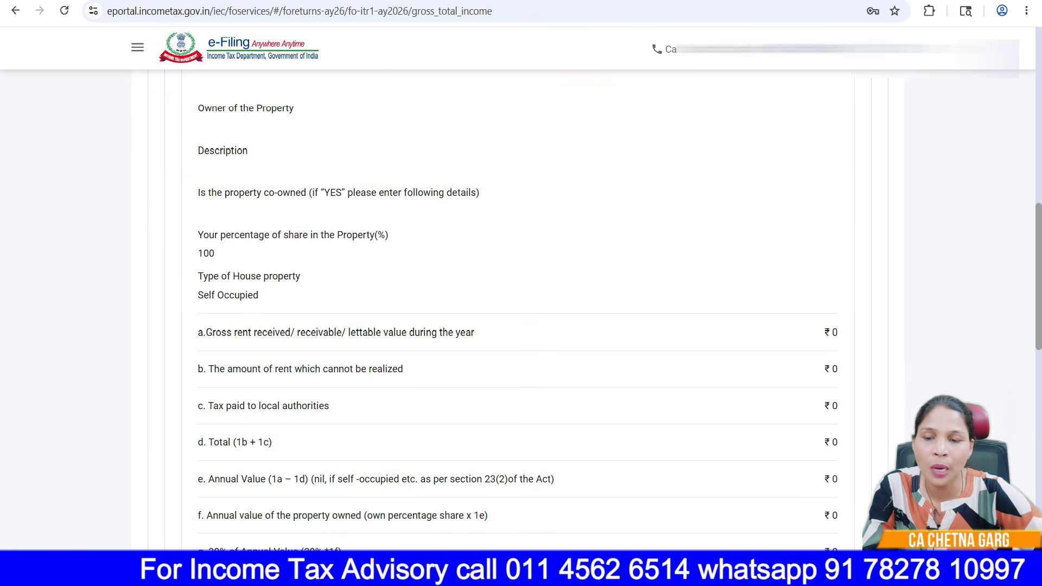
{"action": "scroll", "coordinate": [518, 307], "scroll_direction": "down", "scroll_amount": 1}
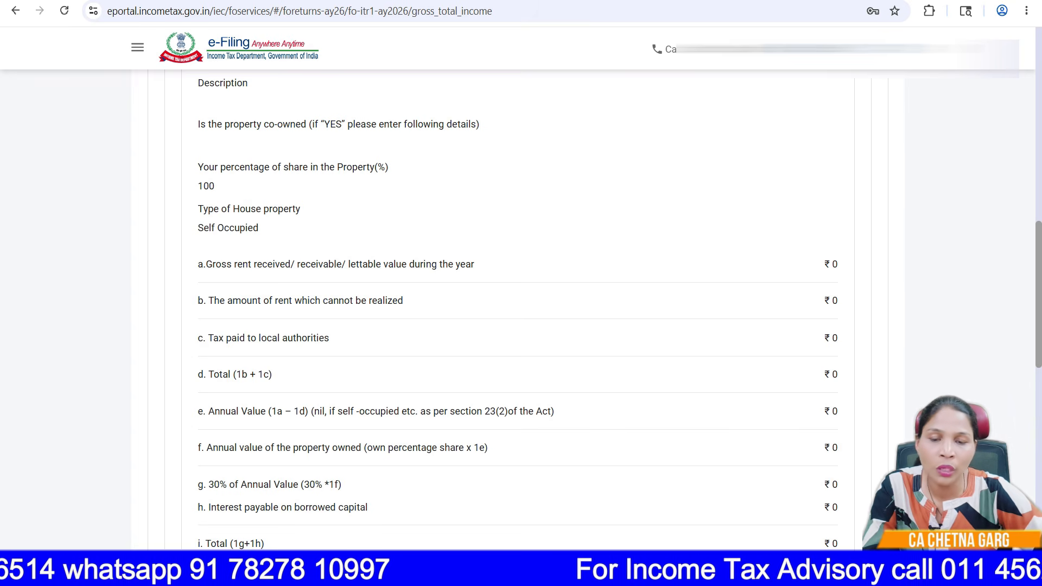
{"action": "scroll", "coordinate": [518, 307], "scroll_direction": "down", "scroll_amount": 2}
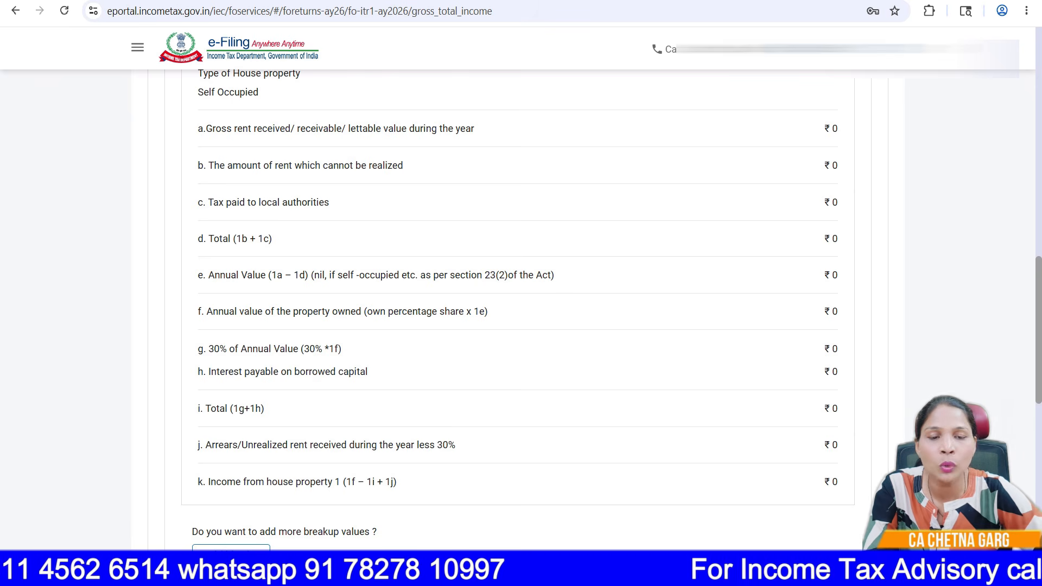
{"action": "scroll", "coordinate": [520, 293], "scroll_direction": "up", "scroll_amount": 3}
{"action": "scroll", "coordinate": [521, 293], "scroll_direction": "down", "scroll_amount": 8}
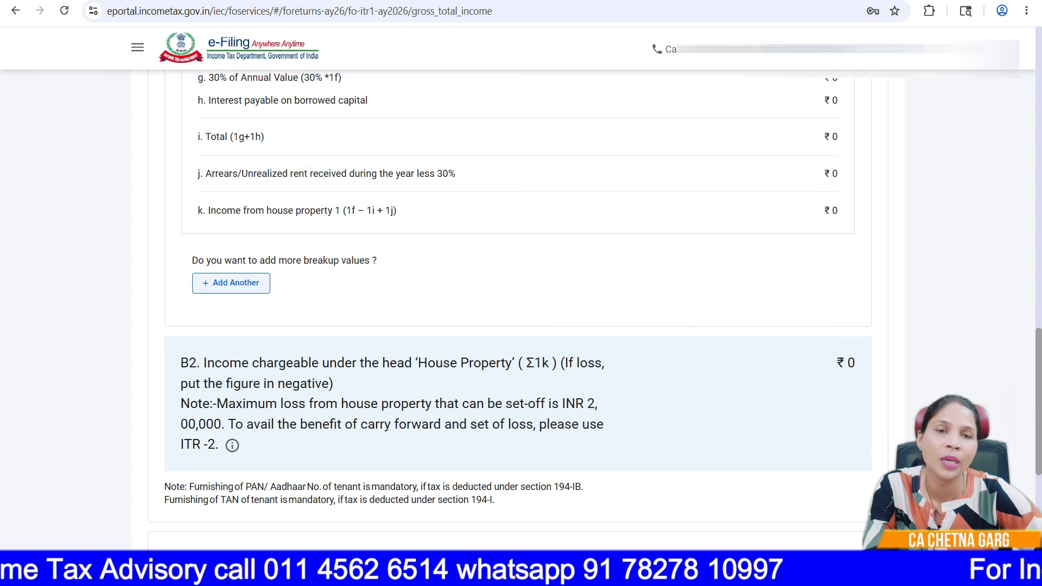
Step: Expand the B3 Income from Other Sources section and review its pre-filled entries
{"action": "scroll", "coordinate": [521, 293], "scroll_direction": "down", "scroll_amount": 5}
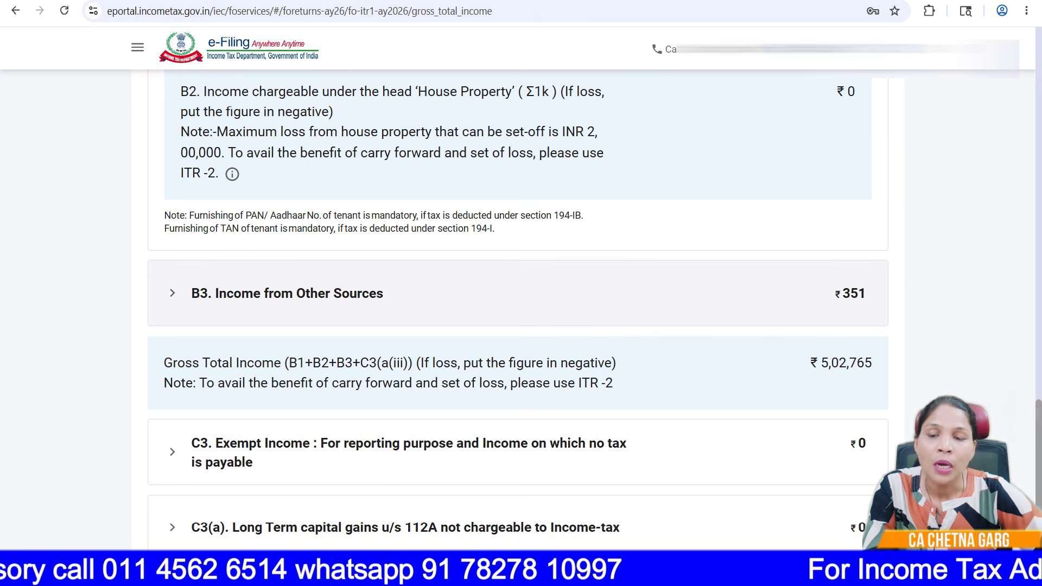
{"action": "left_click", "coordinate": [287, 293]}
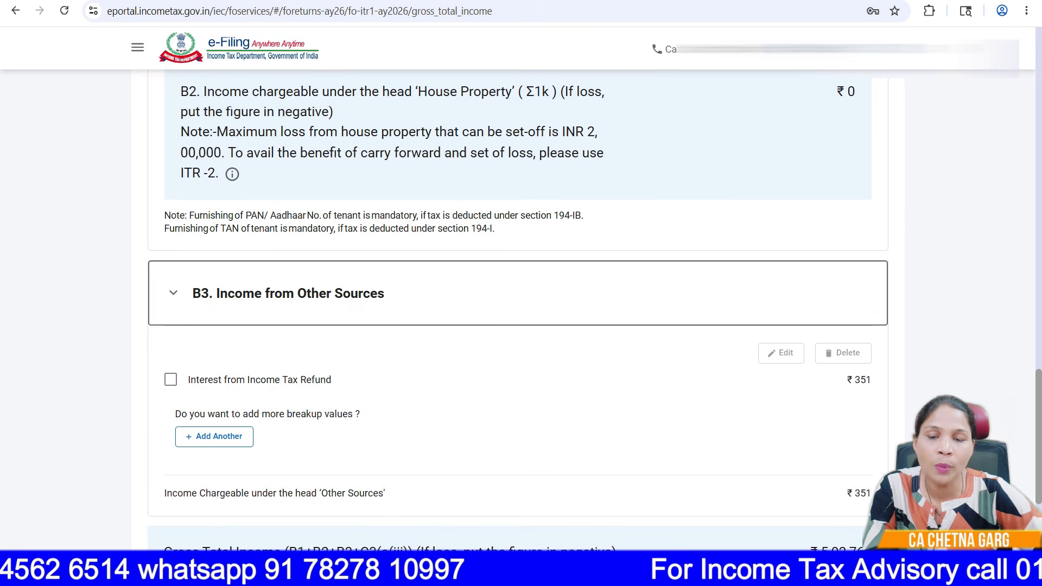
{"action": "scroll", "coordinate": [520, 293], "scroll_direction": "down", "scroll_amount": 3}
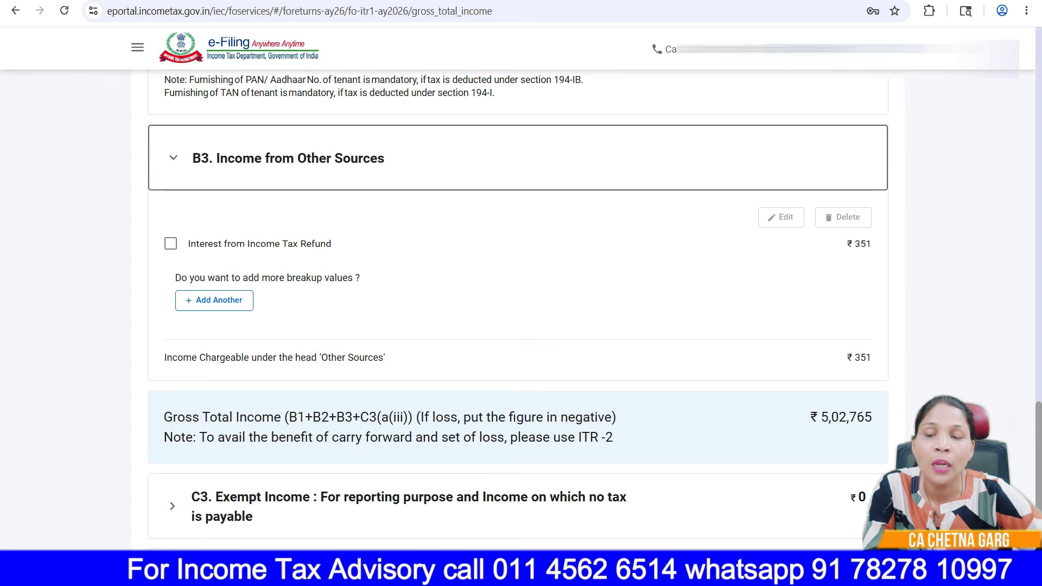
Step: Look through the Nature of Income options for another other-sources entry, then return to Gross Total Income without saving
{"action": "left_click", "coordinate": [213, 300]}
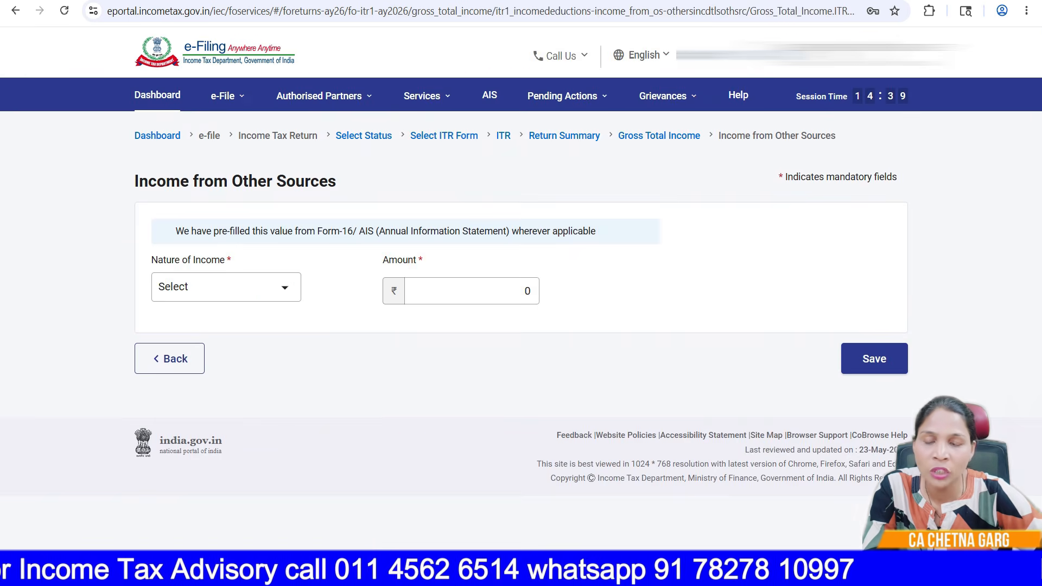
{"action": "left_click", "coordinate": [225, 287]}
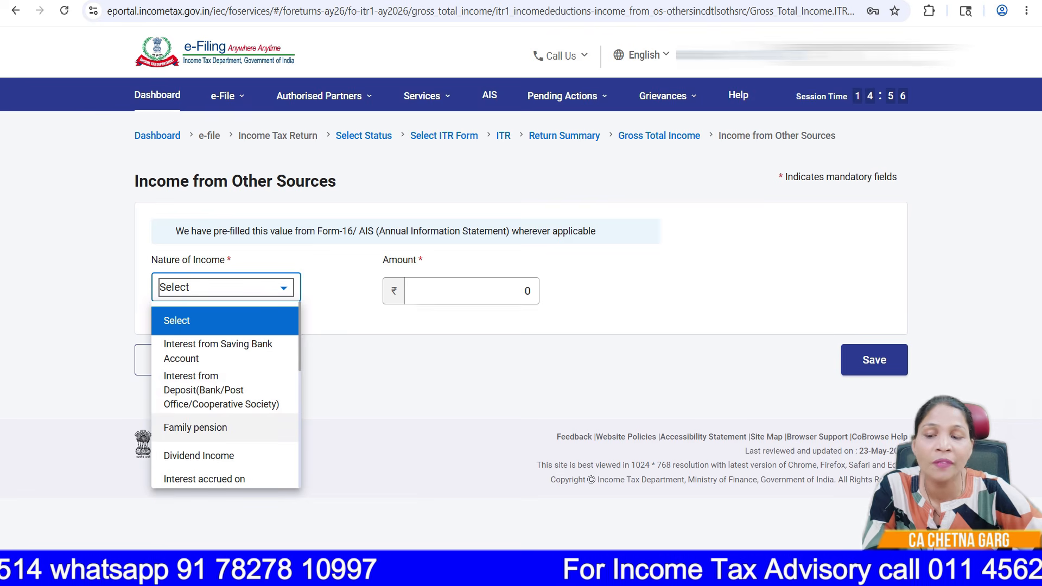
{"action": "scroll", "coordinate": [225, 434], "scroll_direction": "down", "scroll_amount": 1}
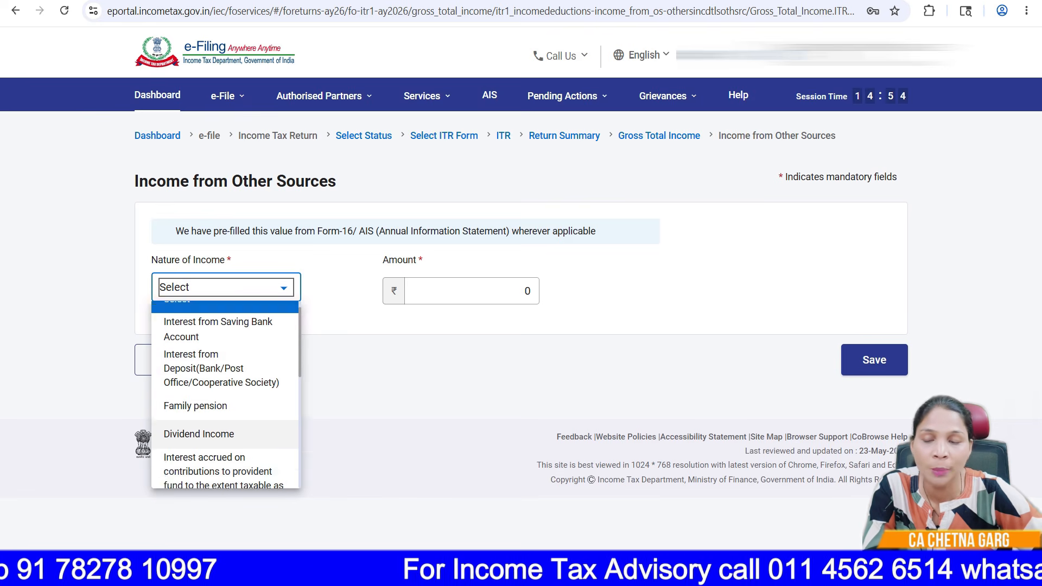
{"action": "scroll", "coordinate": [225, 396], "scroll_direction": "down", "scroll_amount": 3}
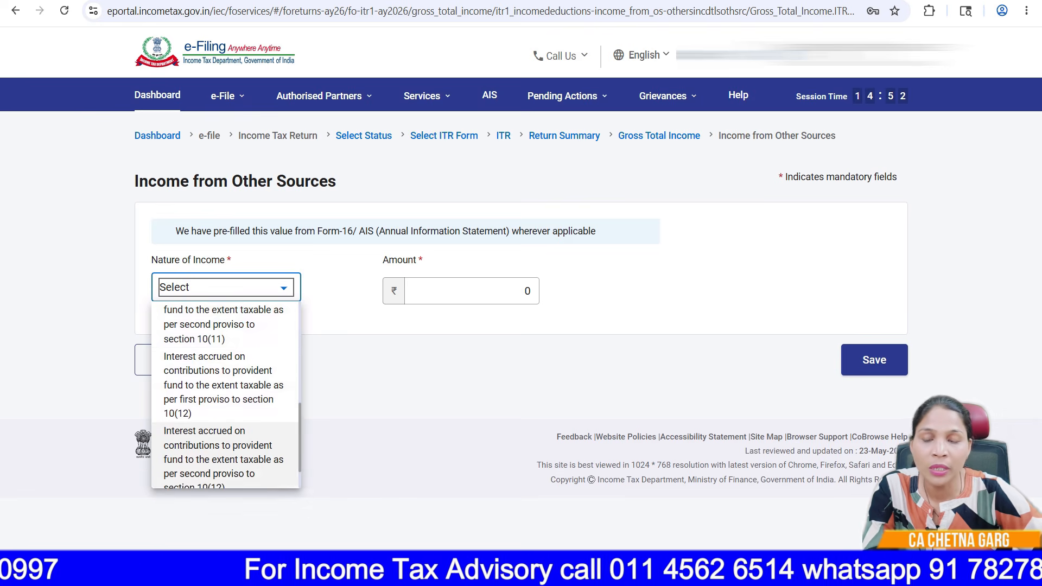
{"action": "scroll", "coordinate": [225, 394], "scroll_direction": "down", "scroll_amount": 1}
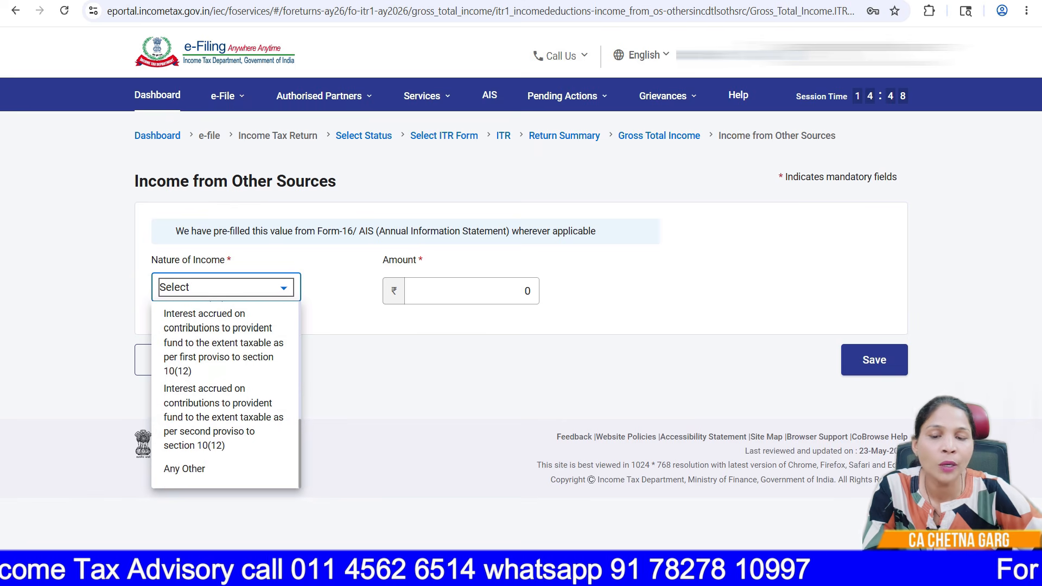
{"action": "left_click", "coordinate": [347, 369]}
{"action": "left_click", "coordinate": [169, 360]}
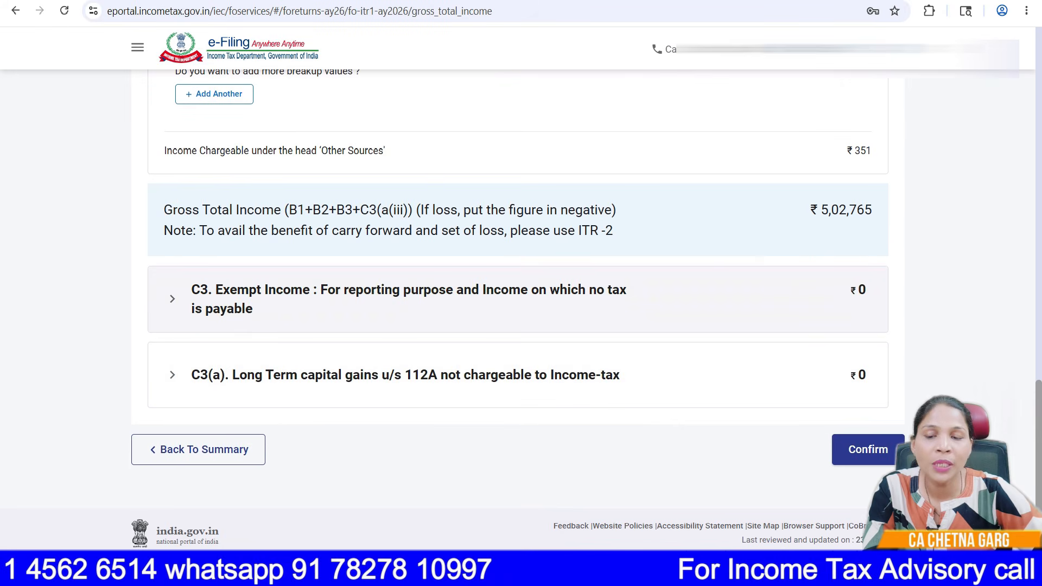
Step: Expand the C3 Exempt Income section, look through the Category options for a new entry and return without saving
{"action": "left_click", "coordinate": [172, 299]}
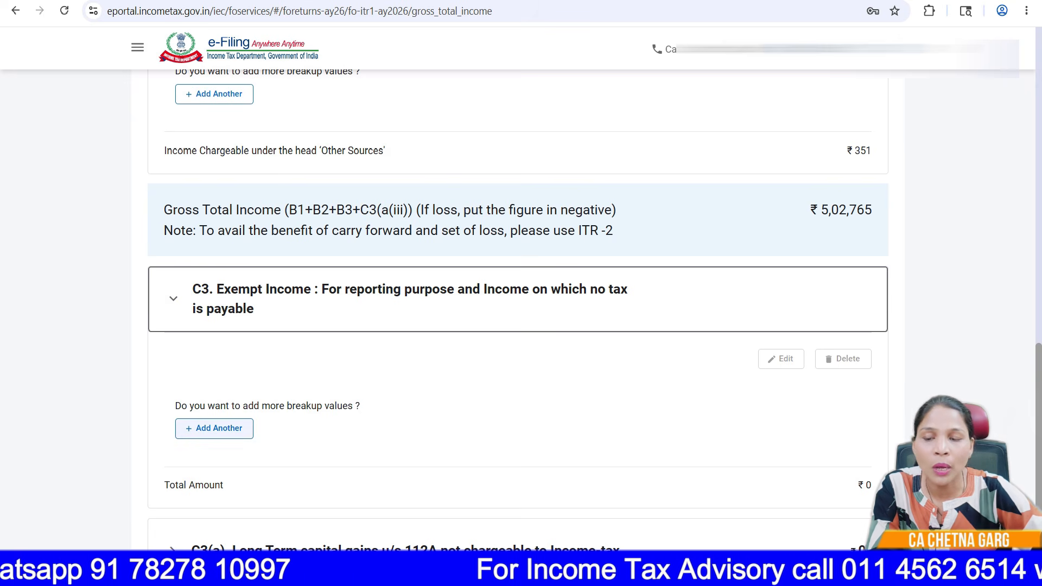
{"action": "left_click", "coordinate": [214, 428]}
{"action": "left_click", "coordinate": [225, 253]}
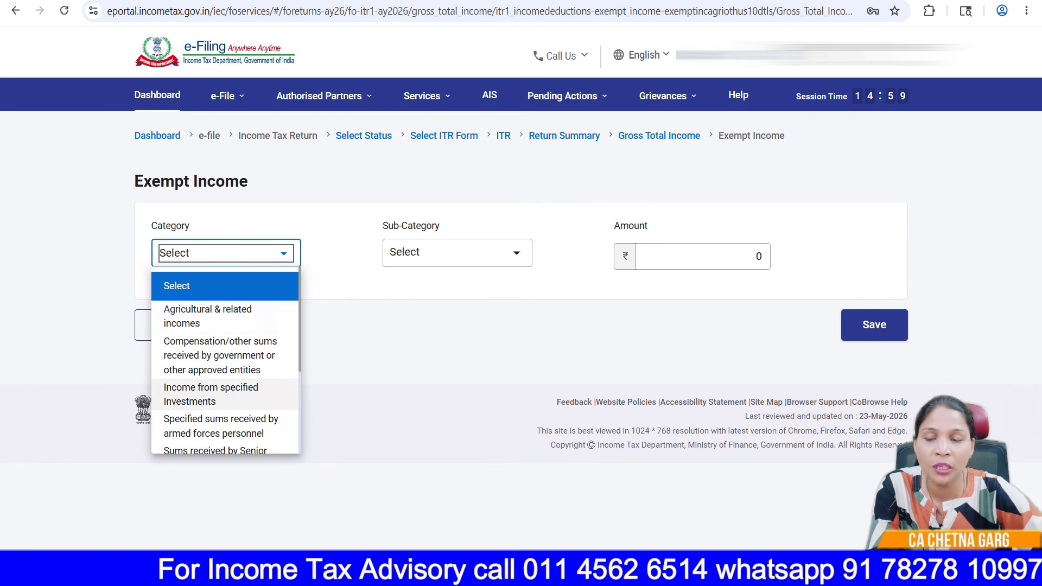
{"action": "scroll", "coordinate": [225, 398], "scroll_direction": "down", "scroll_amount": 3}
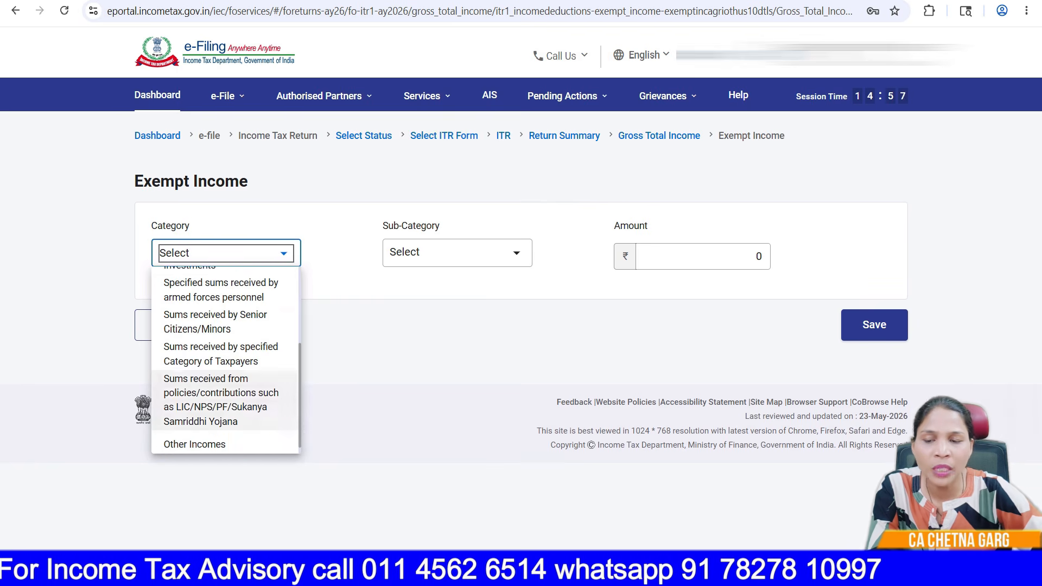
{"action": "scroll", "coordinate": [225, 398], "scroll_direction": "down", "scroll_amount": 1}
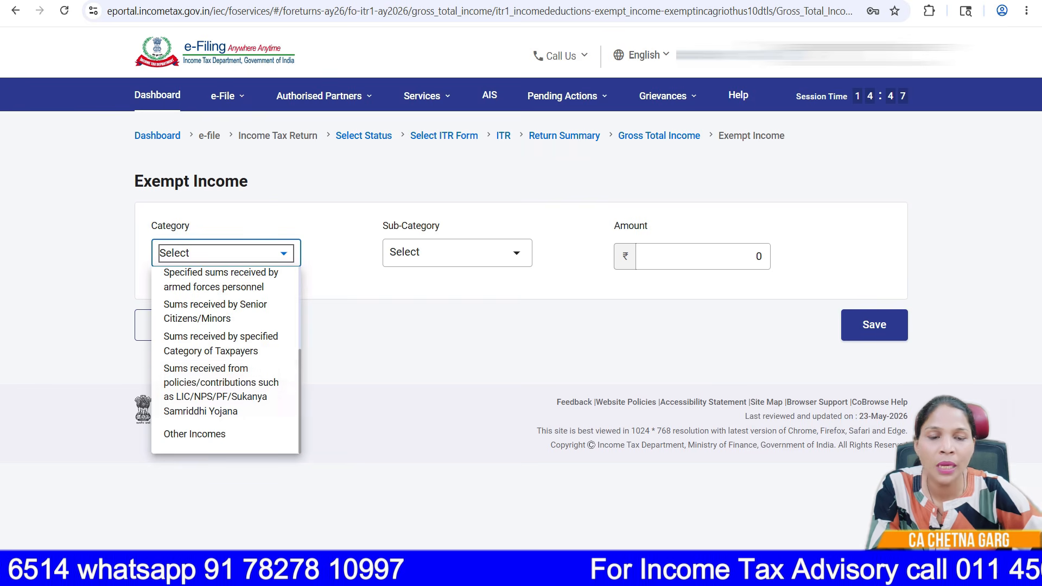
{"action": "left_click", "coordinate": [358, 338]}
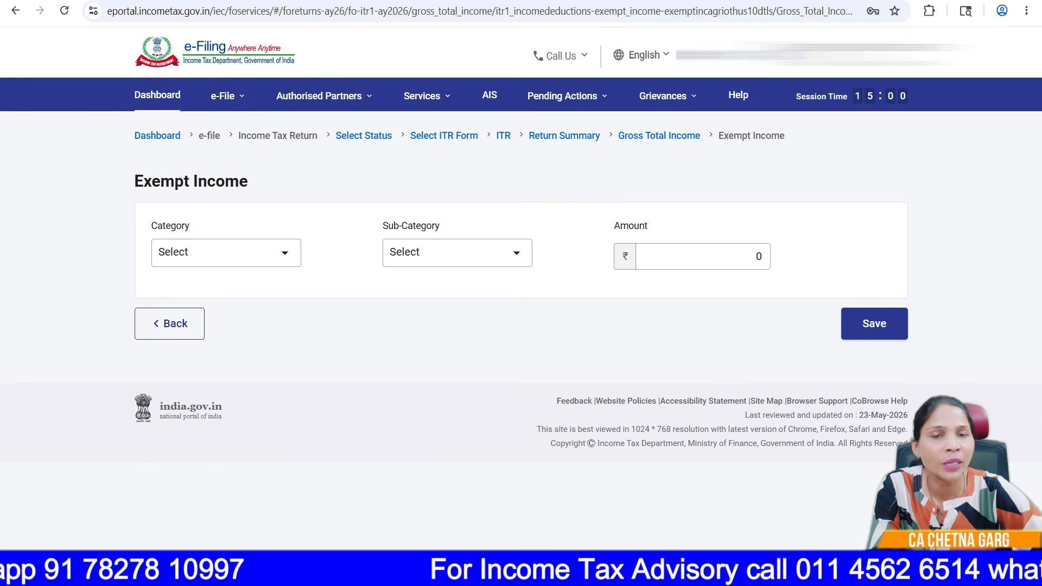
{"action": "left_click", "coordinate": [169, 323]}
Step: Expand the C3(a) section on long-term capital gains u/s 112A not chargeable to income tax
{"action": "scroll", "coordinate": [521, 293], "scroll_direction": "down", "scroll_amount": 15}
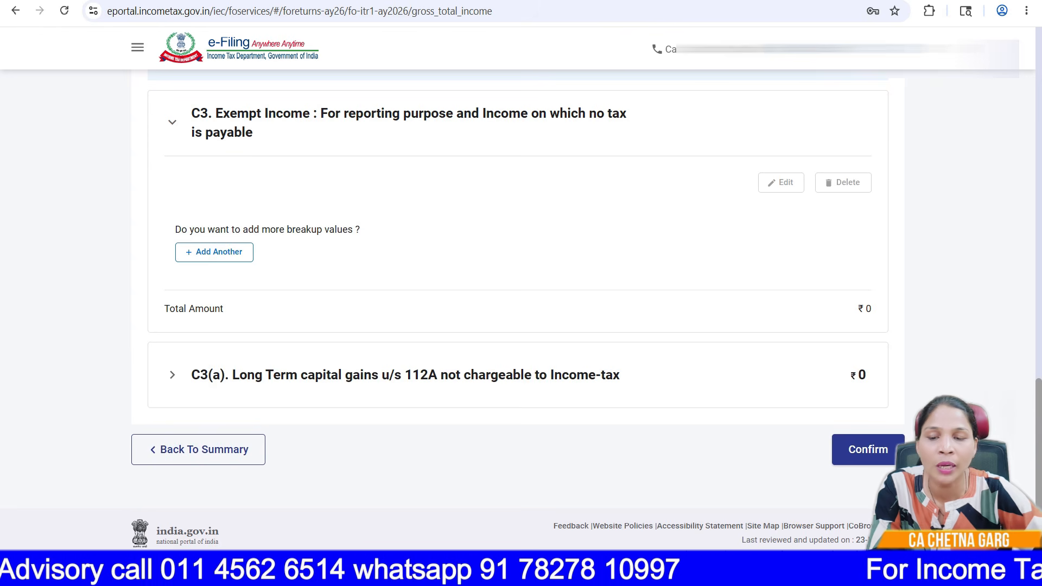
{"action": "left_click", "coordinate": [173, 375]}
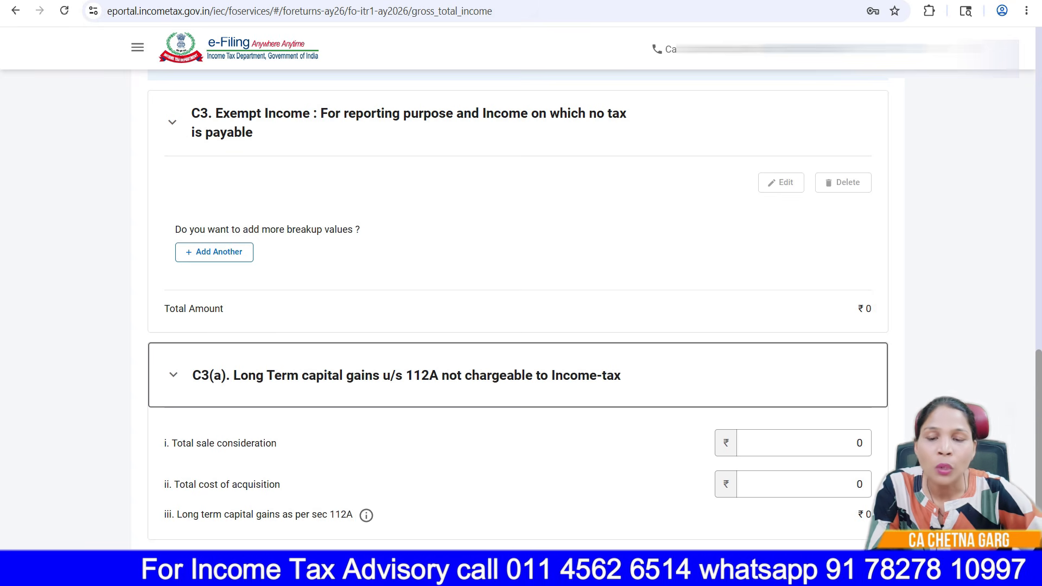
Step: Review the Gross Total Income page through to section C3(a) and confirm it
{"action": "scroll", "coordinate": [521, 304], "scroll_direction": "down", "scroll_amount": 3}
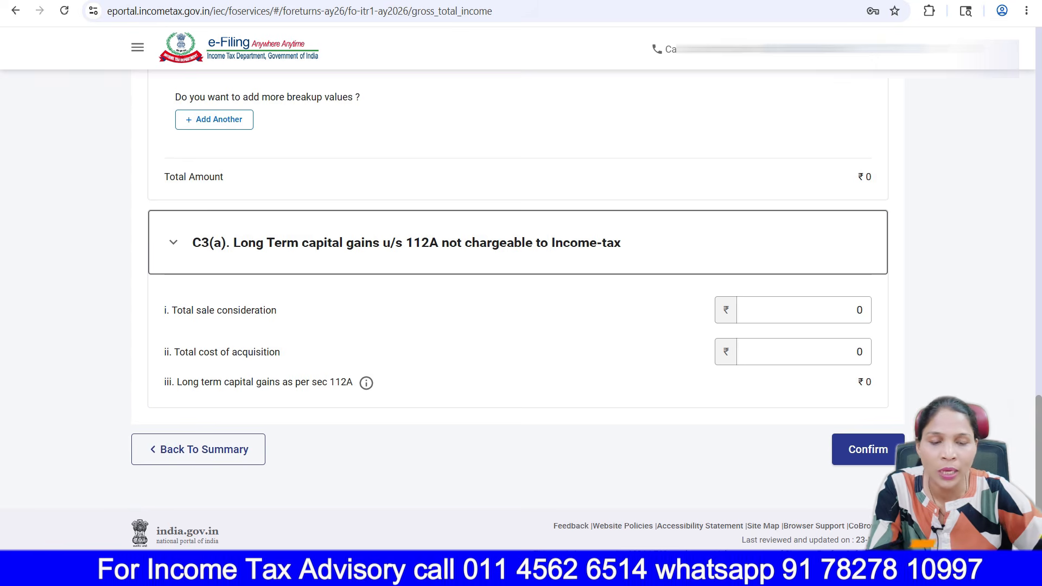
{"action": "scroll", "coordinate": [518, 282], "scroll_direction": "up", "scroll_amount": 12}
{"action": "scroll", "coordinate": [518, 282], "scroll_direction": "down", "scroll_amount": 12}
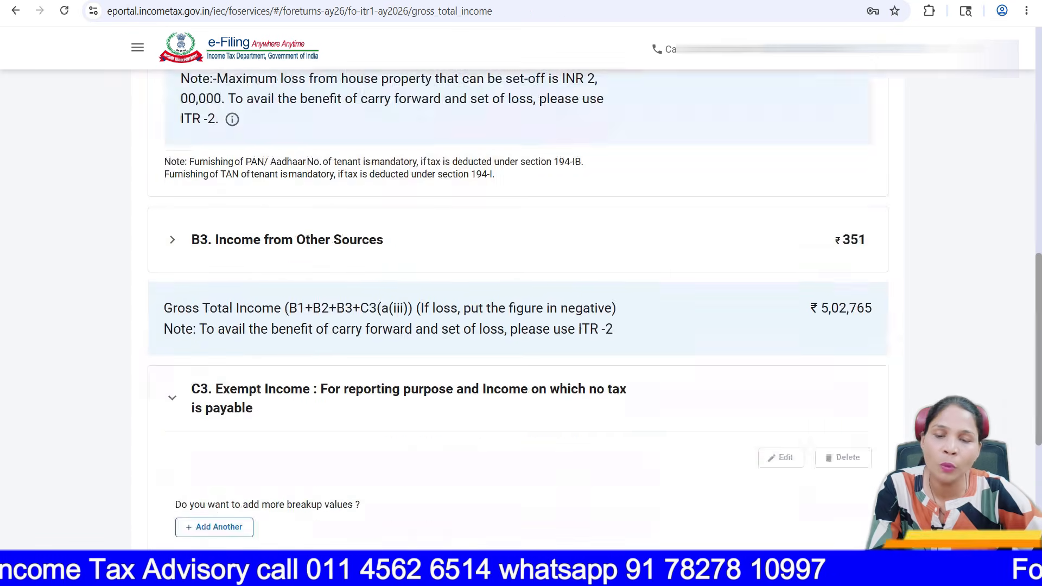
{"action": "left_click", "coordinate": [867, 449]}
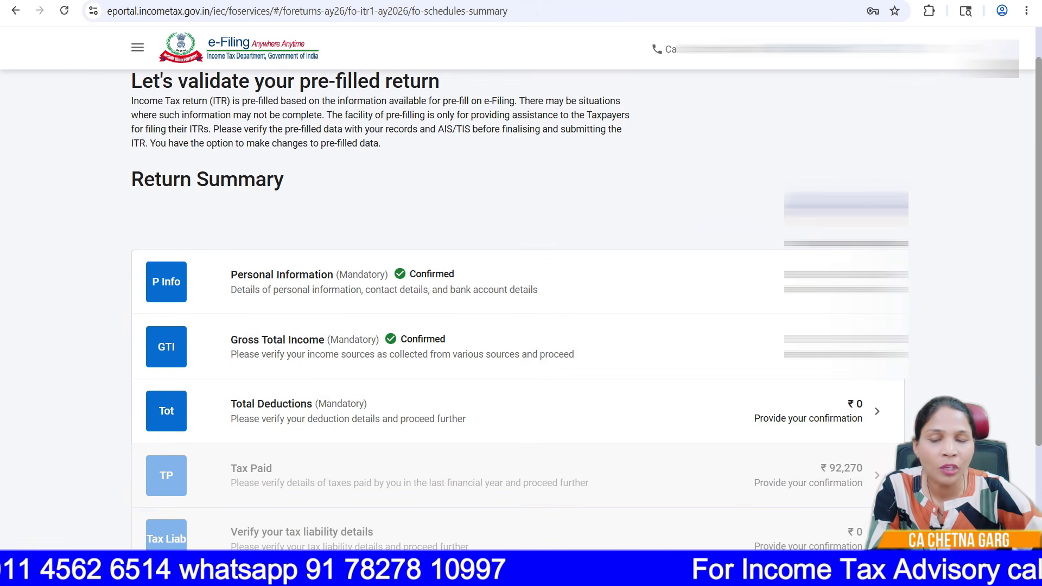
Step: Open Total Deductions, review the 80CCD(2), 80CCH and other deduction entries, and confirm the section
{"action": "scroll", "coordinate": [518, 326], "scroll_direction": "down", "scroll_amount": 2}
{"action": "left_click", "coordinate": [298, 268]}
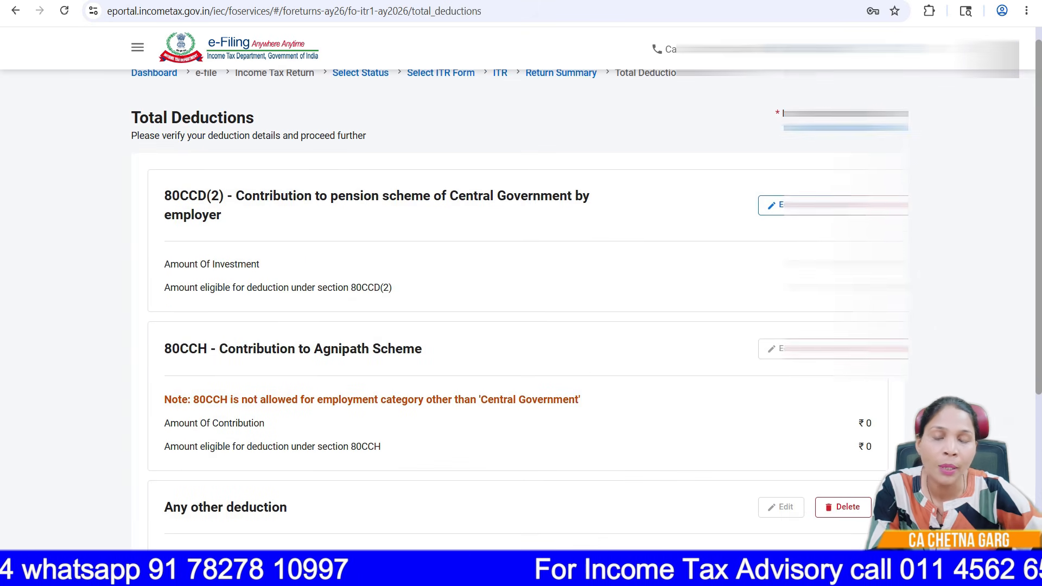
{"action": "scroll", "coordinate": [518, 304], "scroll_direction": "down", "scroll_amount": 5}
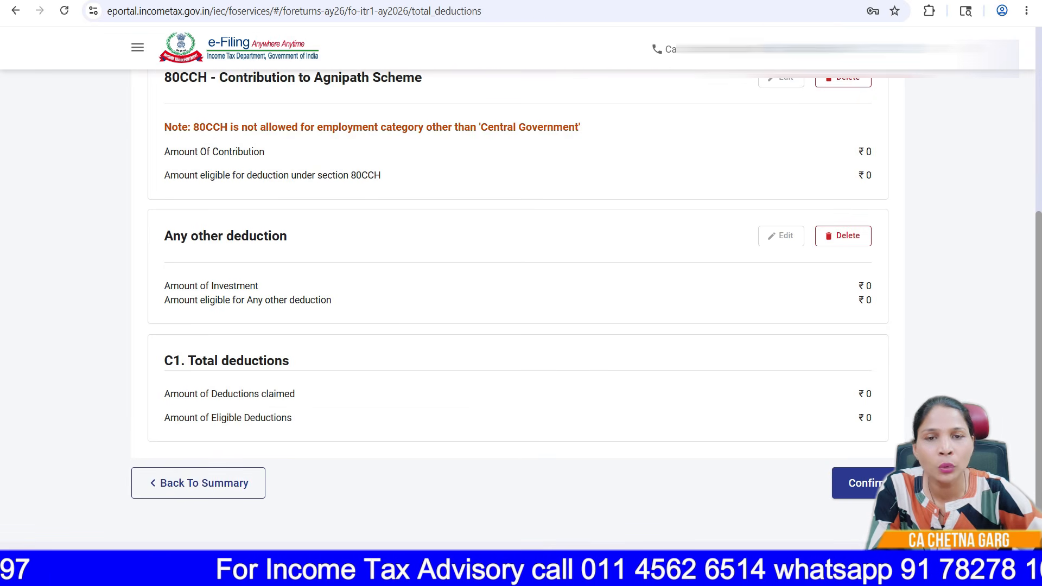
{"action": "scroll", "coordinate": [518, 304], "scroll_direction": "up", "scroll_amount": 5}
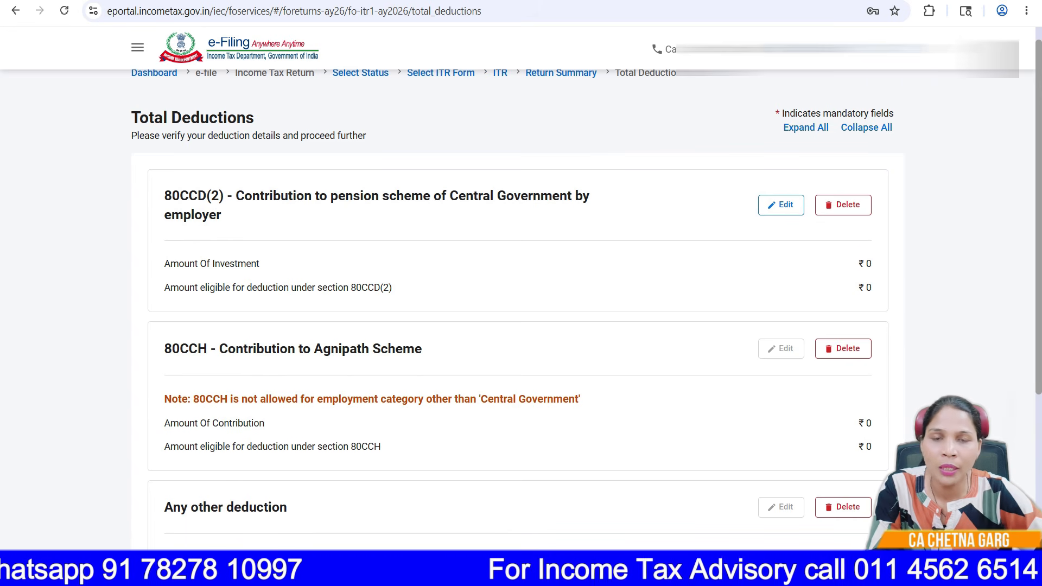
{"action": "scroll", "coordinate": [521, 293], "scroll_direction": "down", "scroll_amount": 1}
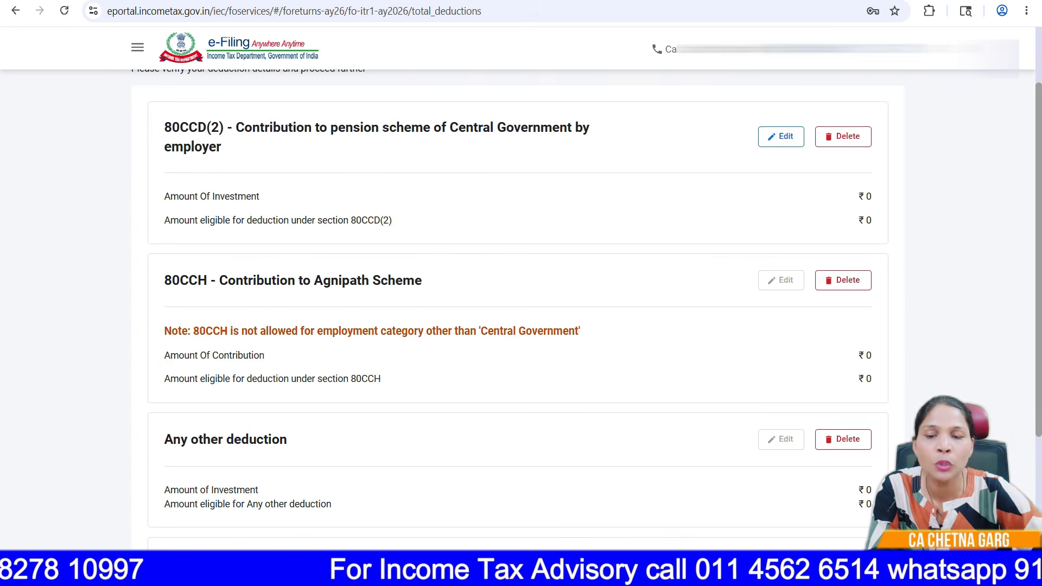
{"action": "scroll", "coordinate": [521, 292], "scroll_direction": "down", "scroll_amount": 3}
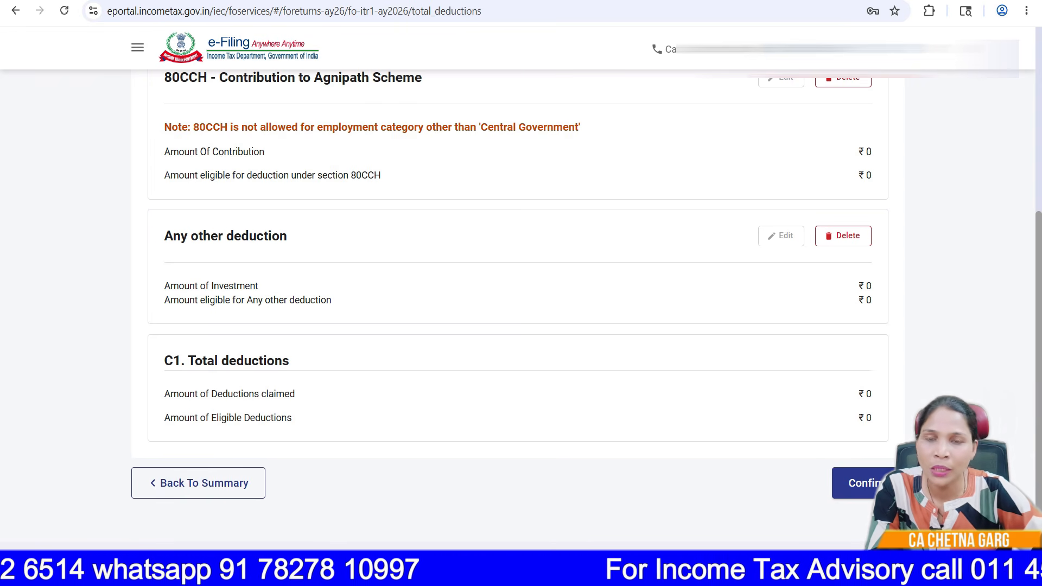
{"action": "left_click", "coordinate": [860, 482]}
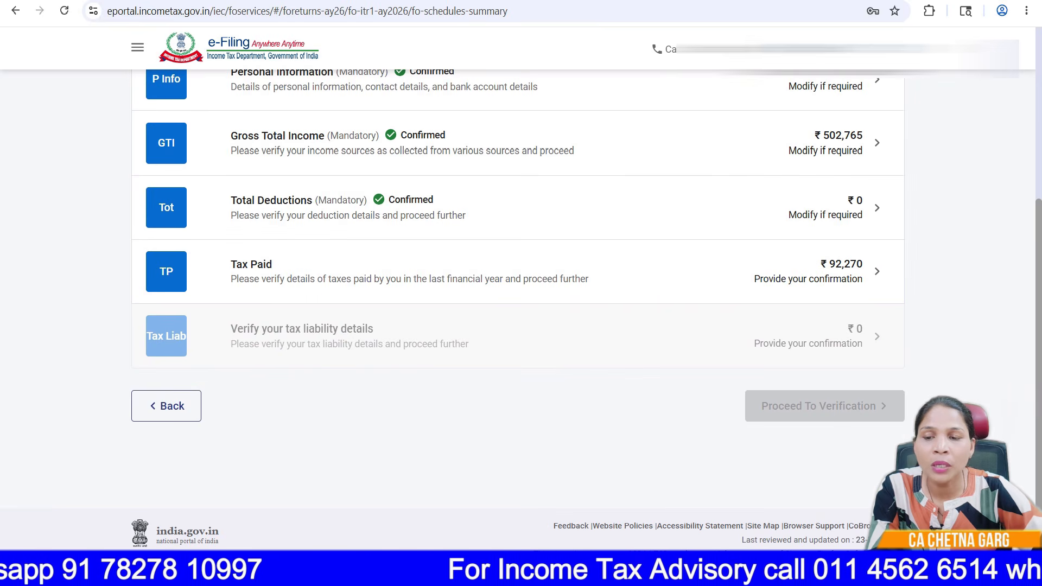
Step: Open the Tax Paid section and expand Schedule TDS1 to review the tax deducted at source from salary
{"action": "left_click", "coordinate": [518, 271]}
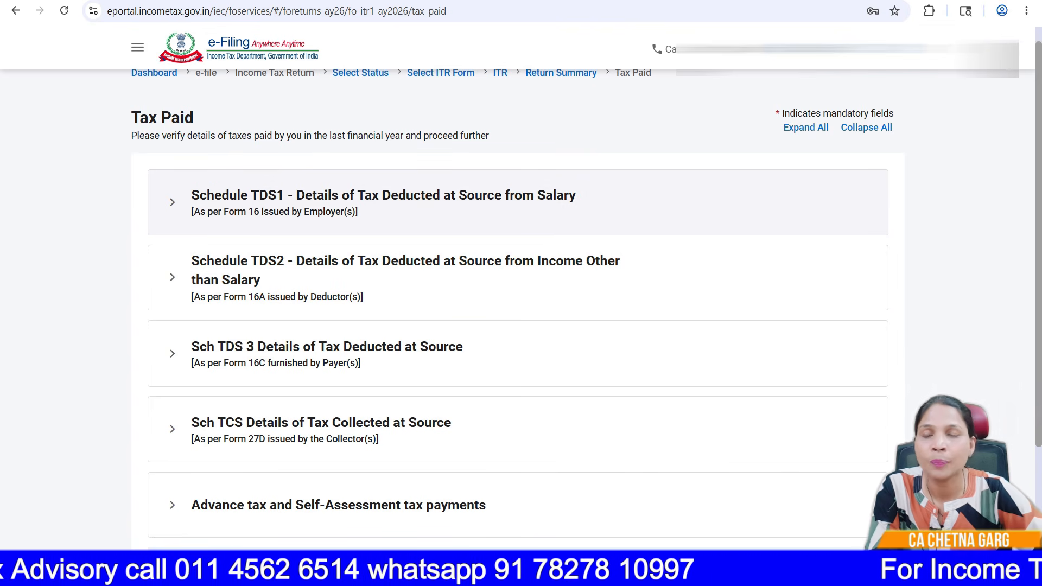
{"action": "left_click", "coordinate": [518, 202]}
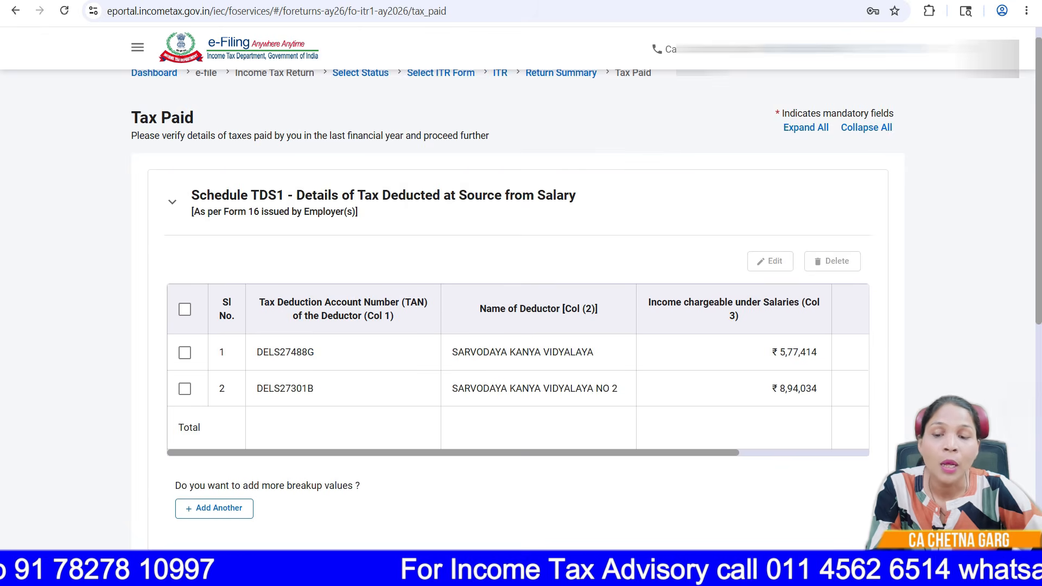
{"action": "scroll", "coordinate": [518, 304], "scroll_direction": "down", "scroll_amount": 3}
{"action": "scroll", "coordinate": [518, 304], "scroll_direction": "down", "scroll_amount": 2}
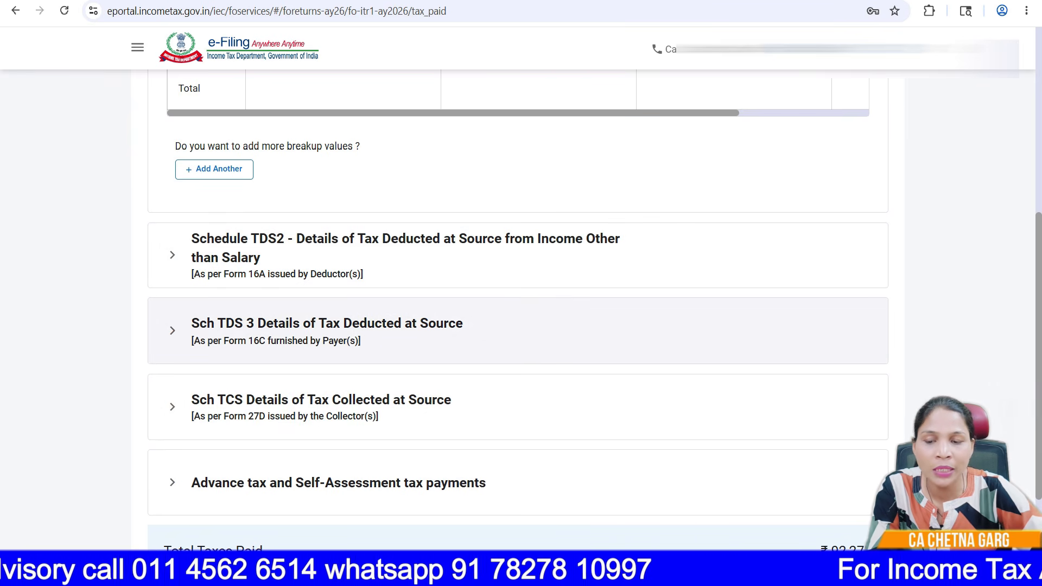
Step: Expand the Advance tax and Self-Assessment tax payments section and compare it with the TDS schedules and total taxes paid
{"action": "left_click", "coordinate": [337, 482]}
{"action": "scroll", "coordinate": [336, 482], "scroll_direction": "down", "scroll_amount": 4}
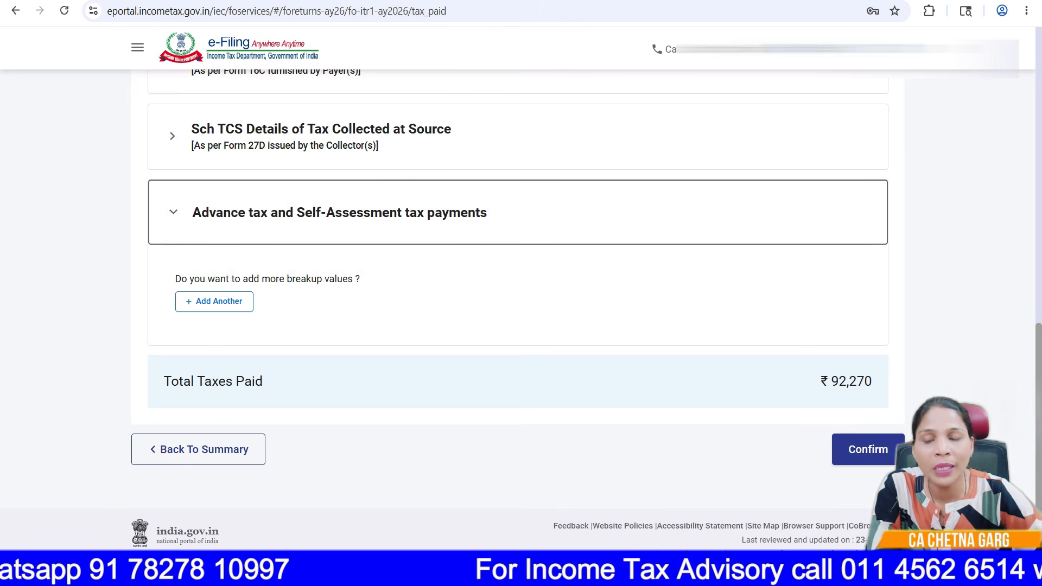
{"action": "scroll", "coordinate": [517, 293], "scroll_direction": "up", "scroll_amount": 6}
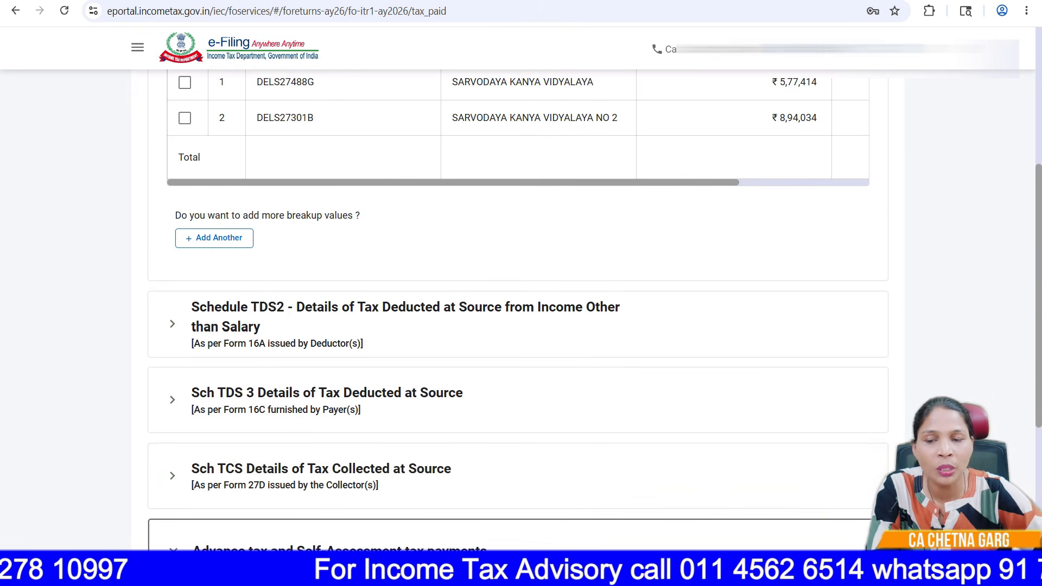
{"action": "scroll", "coordinate": [517, 293], "scroll_direction": "down", "scroll_amount": 5}
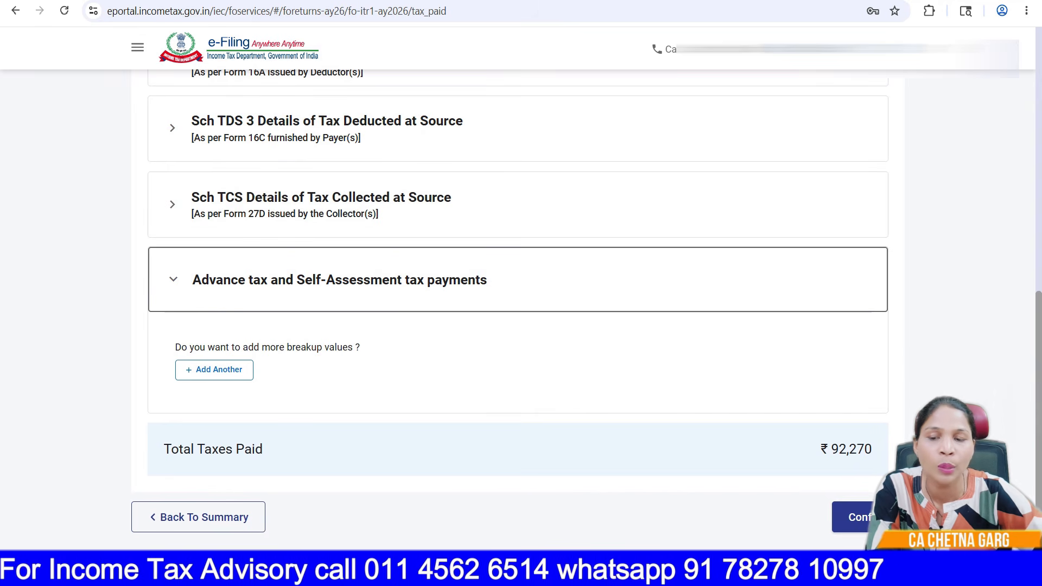
Step: View the blank entry form for an advance or self-assessment tax payment, leave it unfilled and confirm the Tax Paid section
{"action": "left_click", "coordinate": [214, 370]}
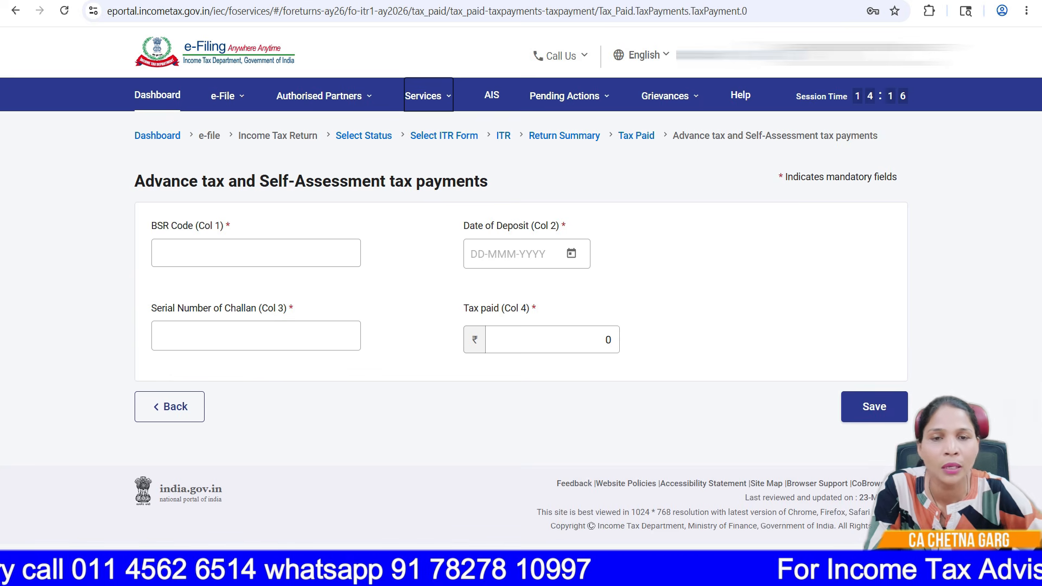
{"action": "left_click", "coordinate": [874, 406]}
{"action": "left_click", "coordinate": [166, 449]}
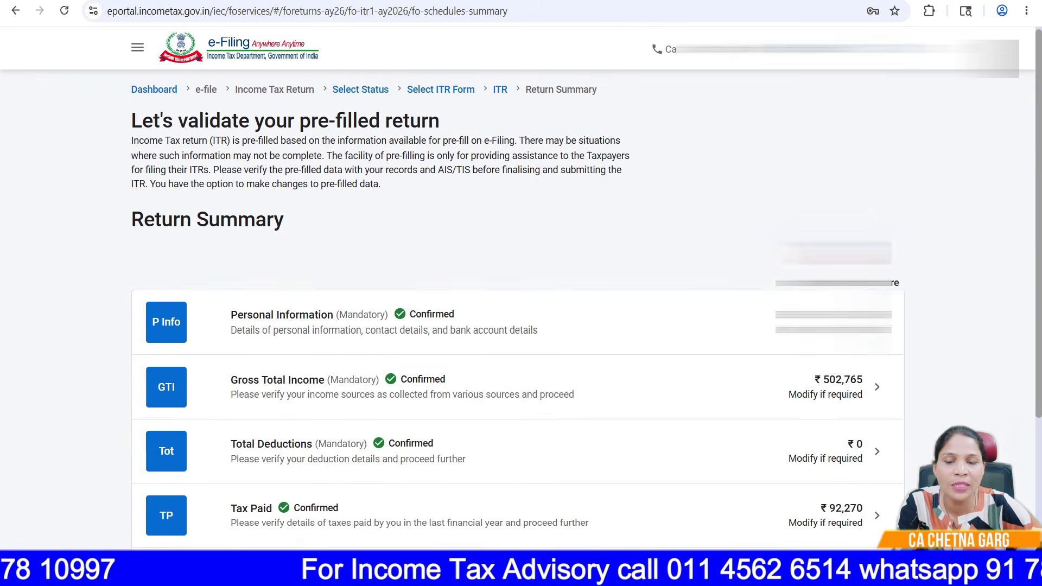
Step: Open the tax liability details and review the computation of income, tax payable, interest and fee
{"action": "scroll", "coordinate": [519, 272], "scroll_direction": "down", "scroll_amount": 5}
{"action": "left_click", "coordinate": [301, 330]}
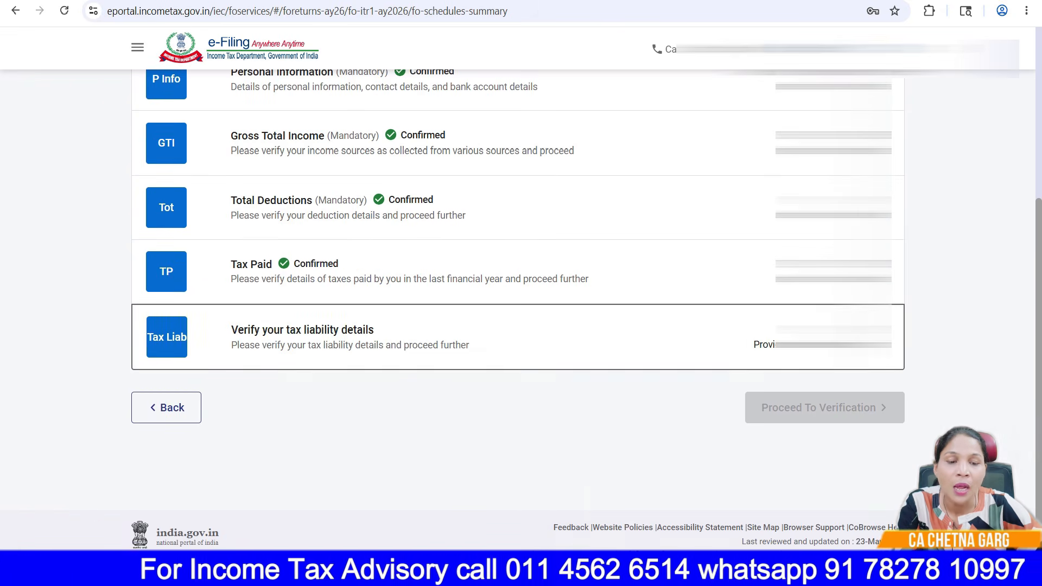
{"action": "scroll", "coordinate": [518, 271], "scroll_direction": "down", "scroll_amount": 4}
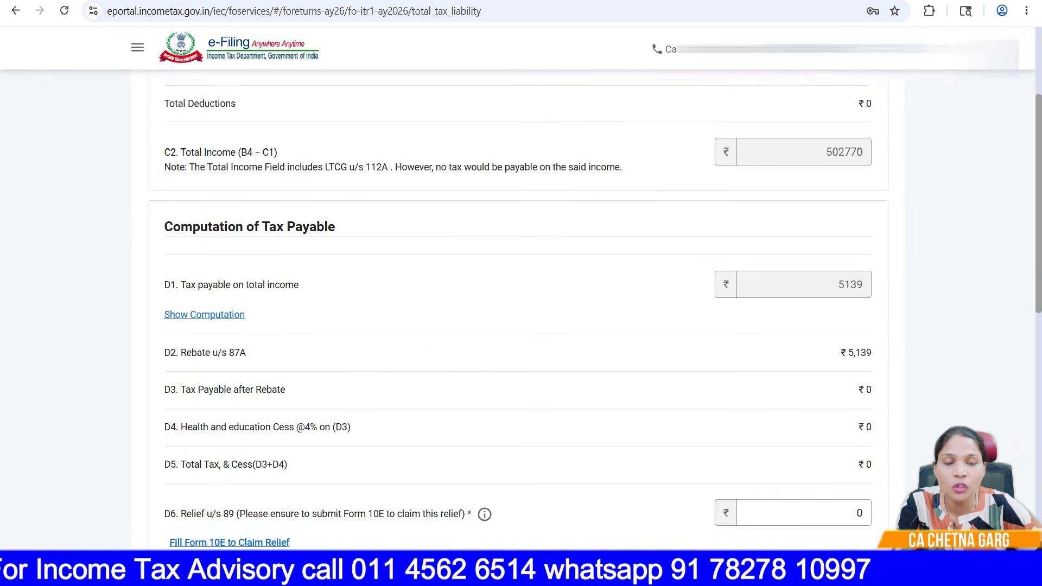
{"action": "scroll", "coordinate": [518, 271], "scroll_direction": "up", "scroll_amount": 4}
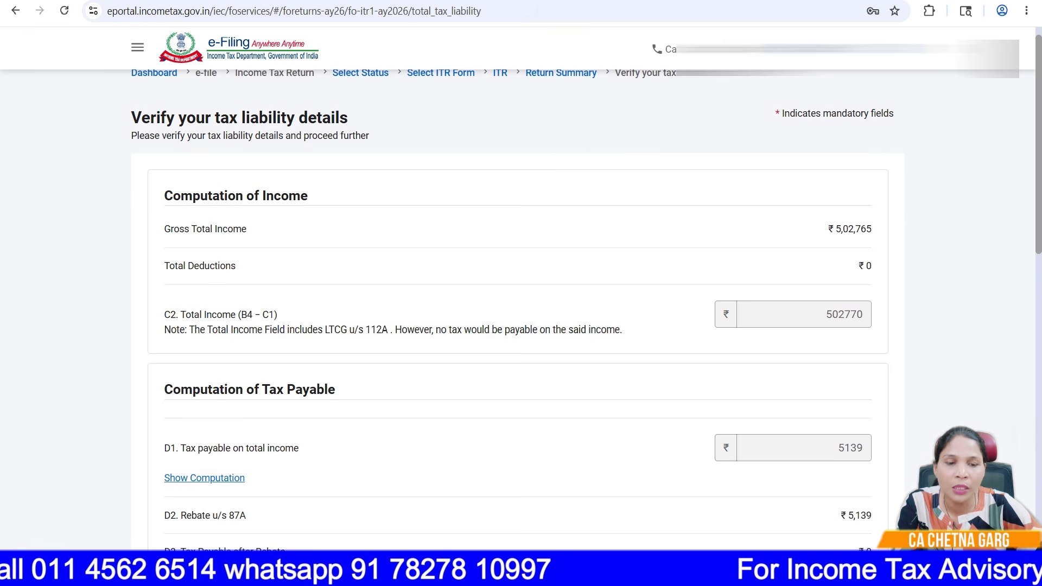
{"action": "scroll", "coordinate": [519, 293], "scroll_direction": "down", "scroll_amount": 3}
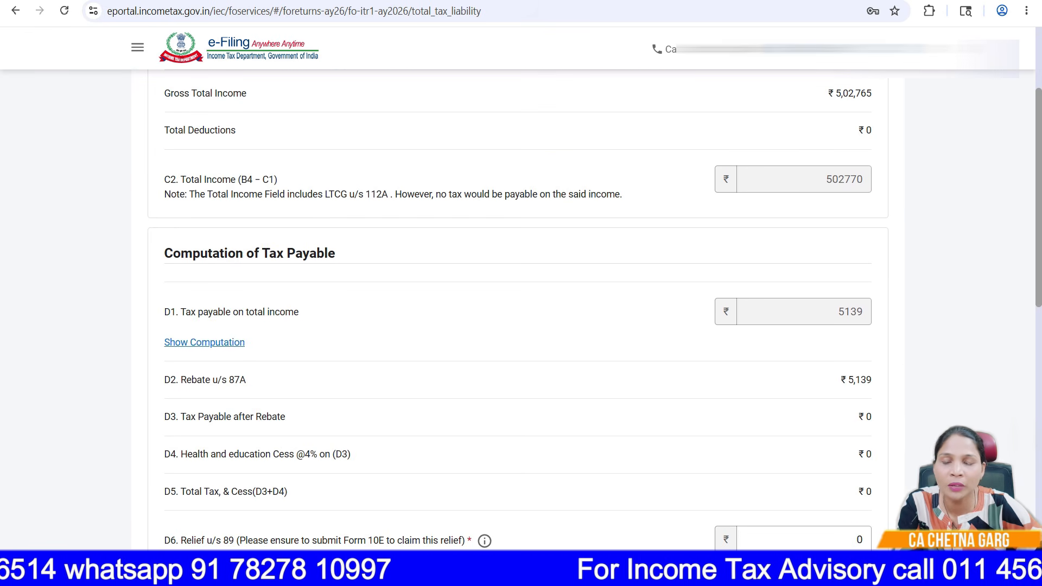
{"action": "scroll", "coordinate": [518, 293], "scroll_direction": "down", "scroll_amount": 3}
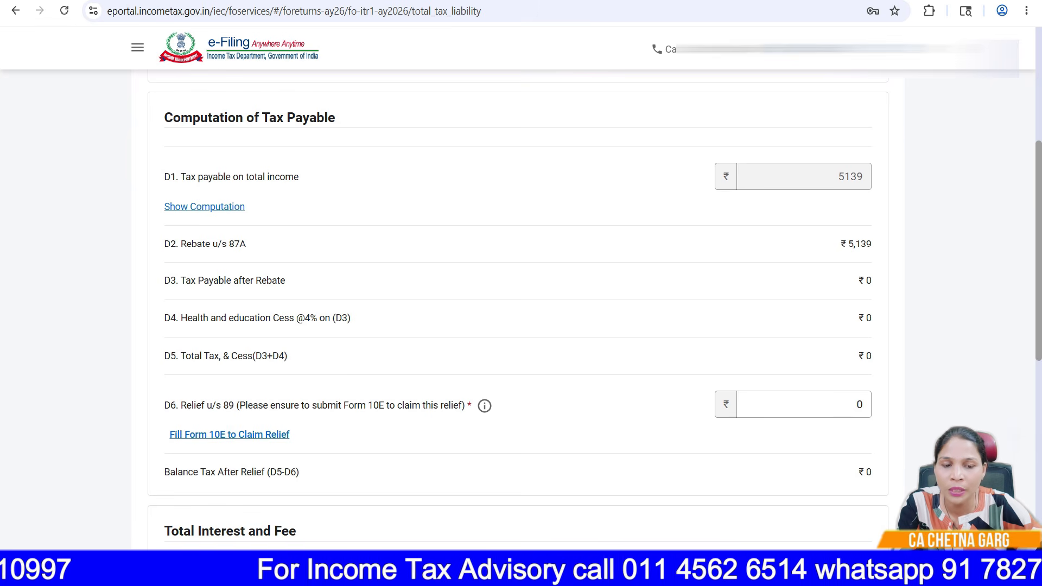
{"action": "scroll", "coordinate": [519, 293], "scroll_direction": "down", "scroll_amount": 9}
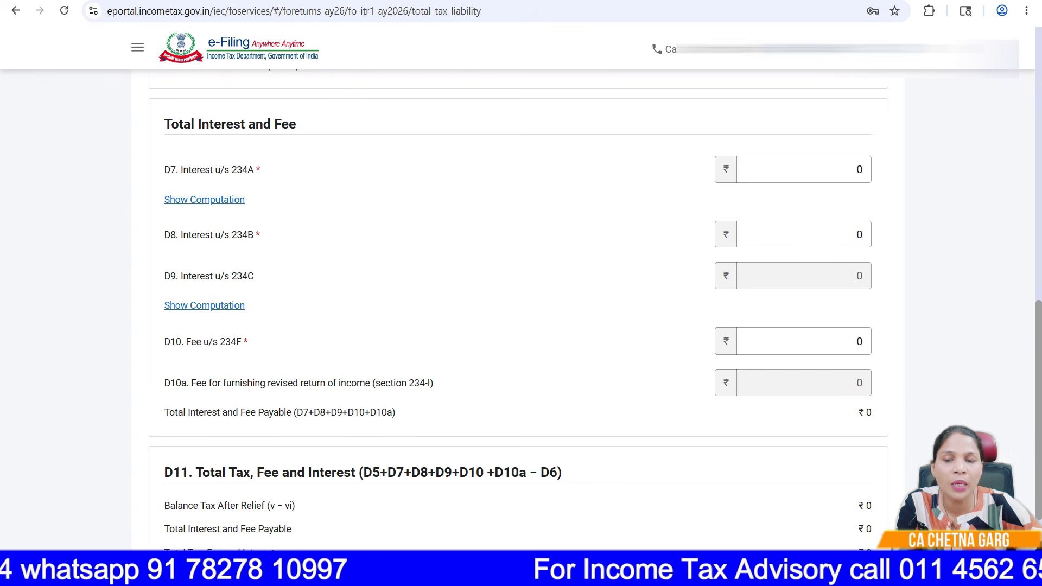
{"action": "scroll", "coordinate": [521, 293], "scroll_direction": "down", "scroll_amount": 3}
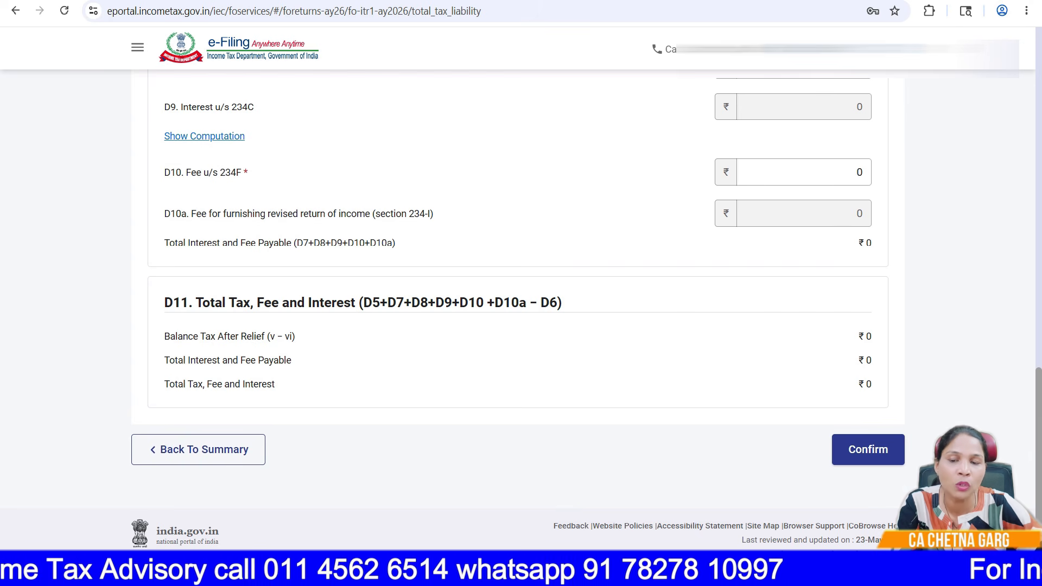
Step: Re-examine the Computation of Tax Payable and highlight the D2 Rebate u/s 87A line
{"action": "scroll", "coordinate": [520, 293], "scroll_direction": "up", "scroll_amount": 15}
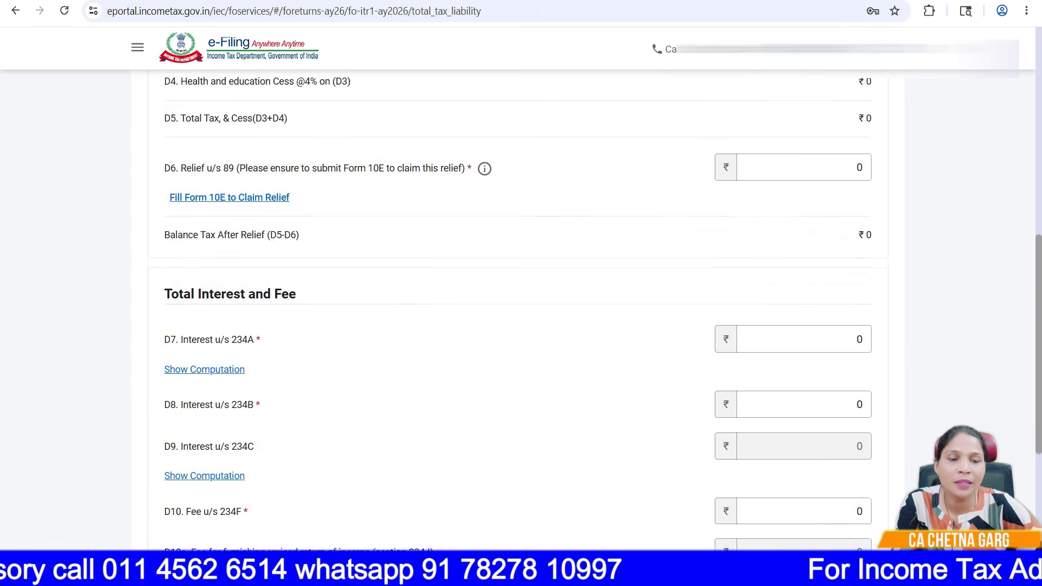
{"action": "scroll", "coordinate": [521, 293], "scroll_direction": "up", "scroll_amount": 3}
{"action": "scroll", "coordinate": [521, 292], "scroll_direction": "down", "scroll_amount": 2}
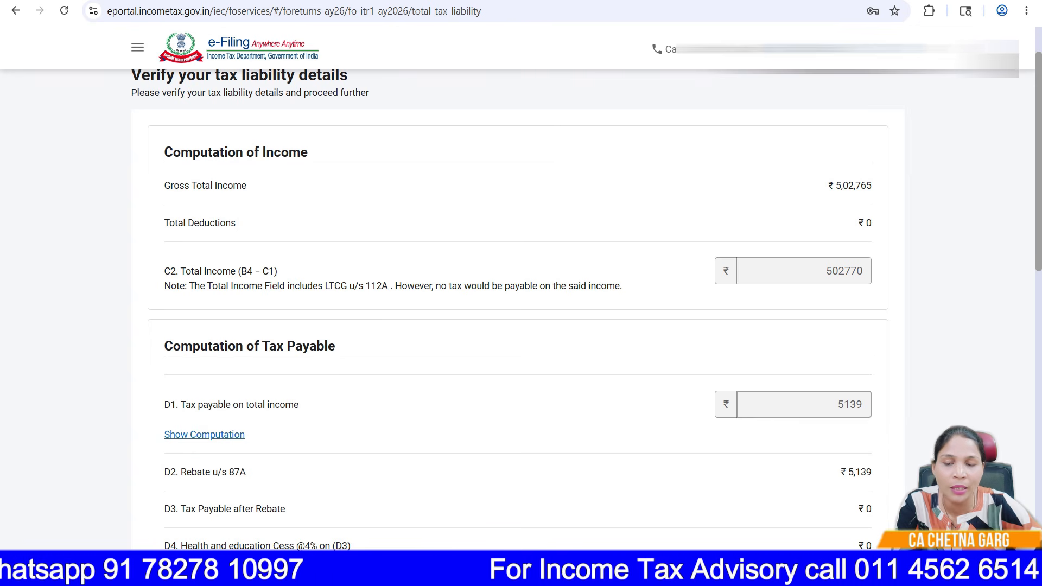
{"action": "left_click_drag", "start_coordinate": [247, 472], "coordinate": [164, 472]}
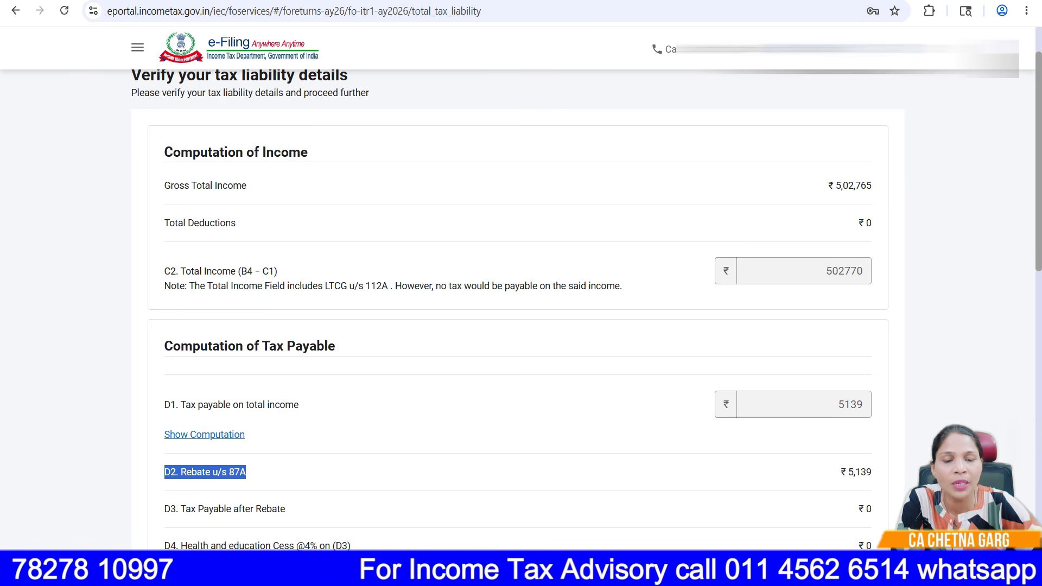
{"action": "scroll", "coordinate": [521, 293], "scroll_direction": "up", "scroll_amount": 3}
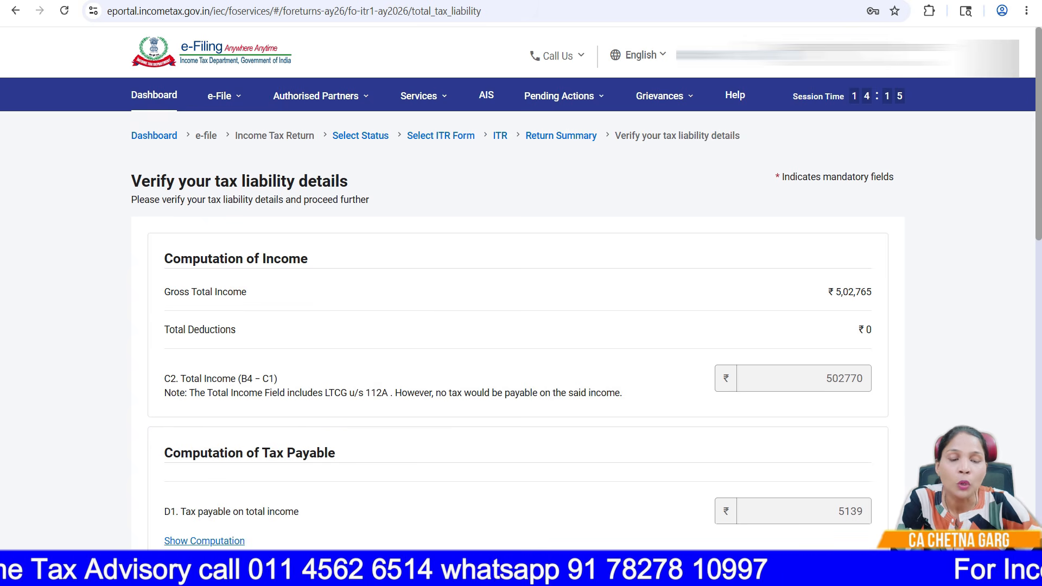
{"action": "scroll", "coordinate": [521, 293], "scroll_direction": "down", "scroll_amount": 5}
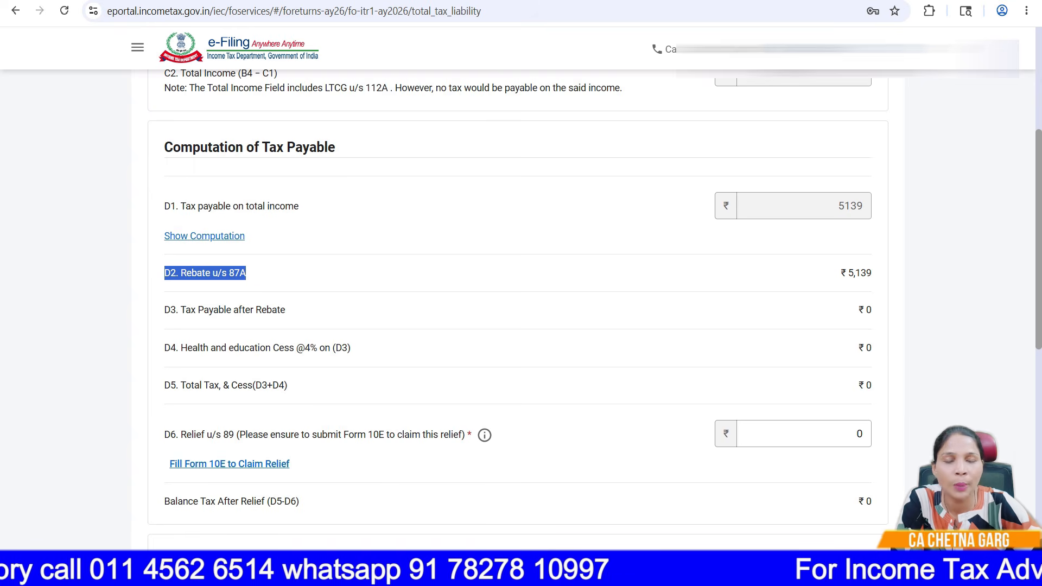
Step: Check the remaining interest, fee and D11 total lines and confirm the tax liability details
{"action": "scroll", "coordinate": [520, 293], "scroll_direction": "up", "scroll_amount": 1}
{"action": "scroll", "coordinate": [521, 293], "scroll_direction": "down", "scroll_amount": 8}
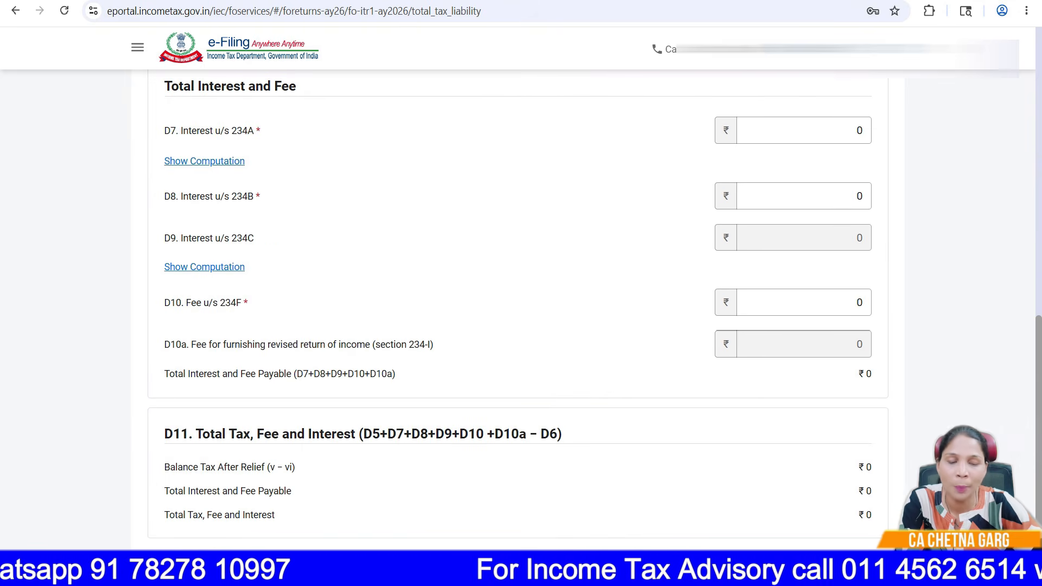
{"action": "scroll", "coordinate": [520, 293], "scroll_direction": "down", "scroll_amount": 2}
{"action": "left_click", "coordinate": [868, 449]}
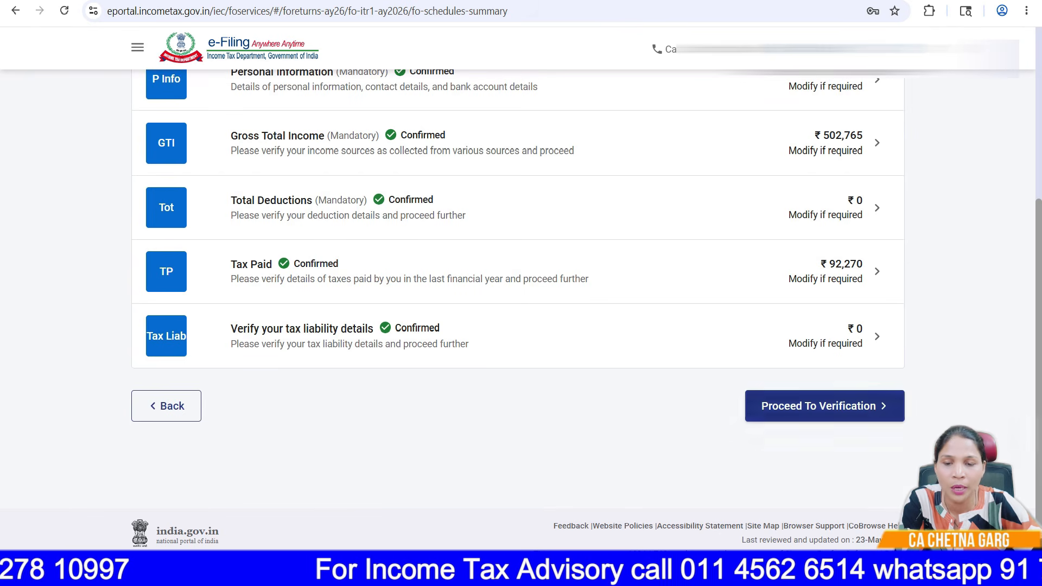
Step: Check the confirmation status of every section in the Return Summary and proceed to verification
{"action": "scroll", "coordinate": [521, 293], "scroll_direction": "up", "scroll_amount": 3}
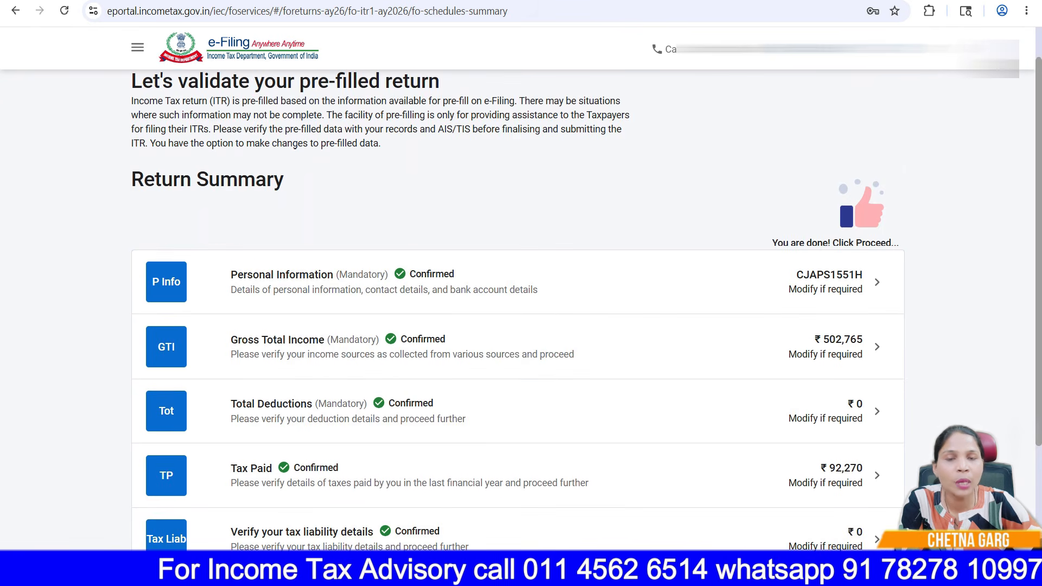
{"action": "scroll", "coordinate": [521, 293], "scroll_direction": "down", "scroll_amount": 3}
{"action": "left_click", "coordinate": [825, 405]}
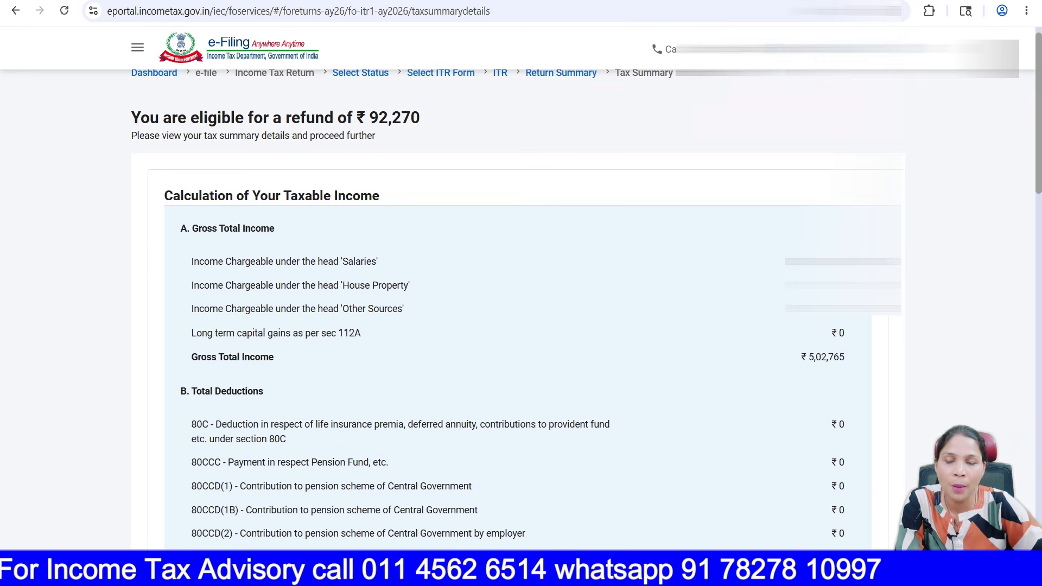
Step: Review the tax summary's deductions, tax payable, total tax paid and Amount Payable/Refund sections
{"action": "scroll", "coordinate": [521, 293], "scroll_direction": "down", "scroll_amount": 8}
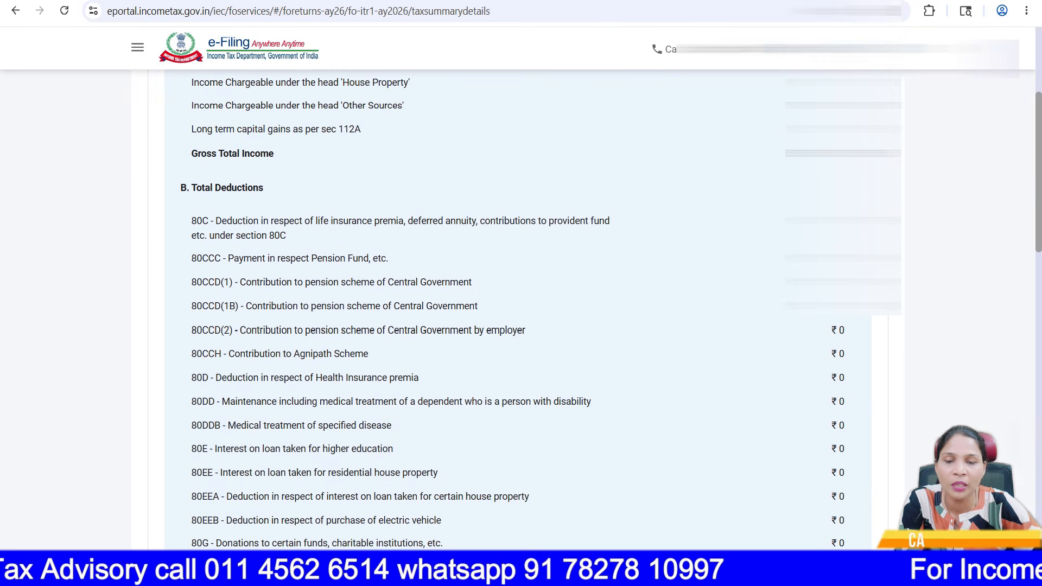
{"action": "scroll", "coordinate": [521, 293], "scroll_direction": "down", "scroll_amount": 13}
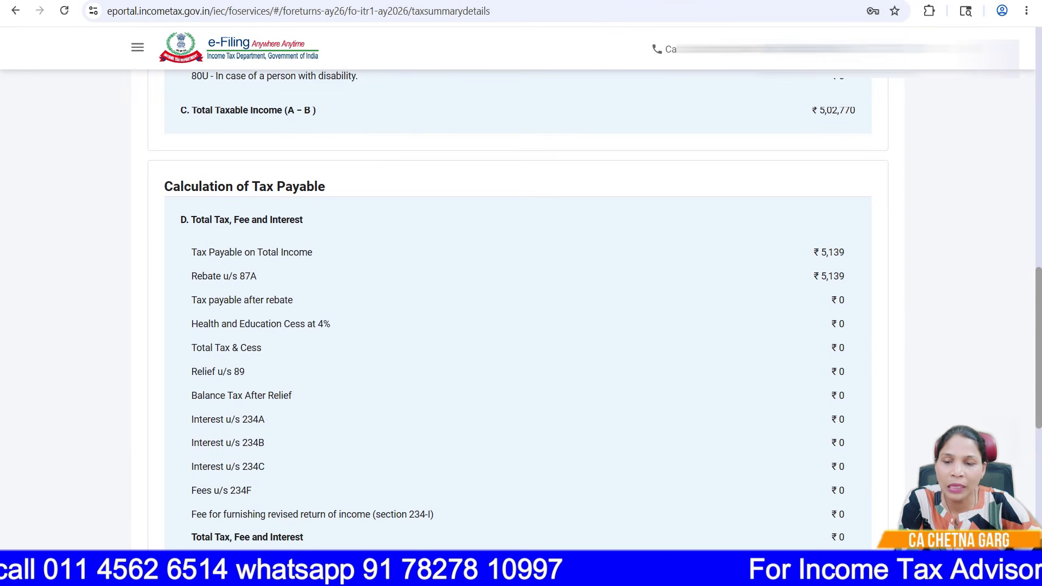
{"action": "scroll", "coordinate": [521, 293], "scroll_direction": "down", "scroll_amount": 4}
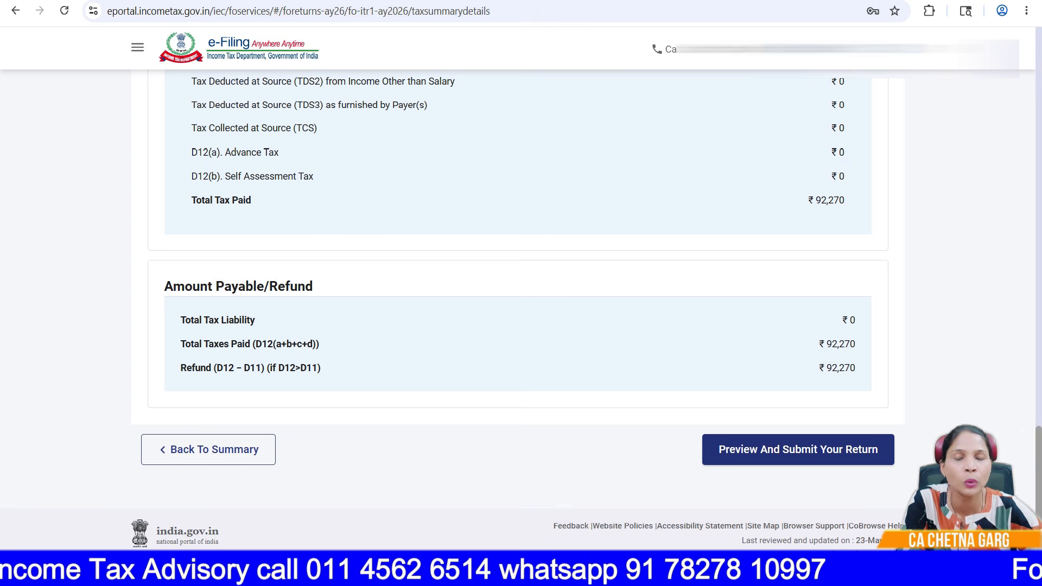
{"action": "scroll", "coordinate": [518, 271], "scroll_direction": "up", "scroll_amount": 3}
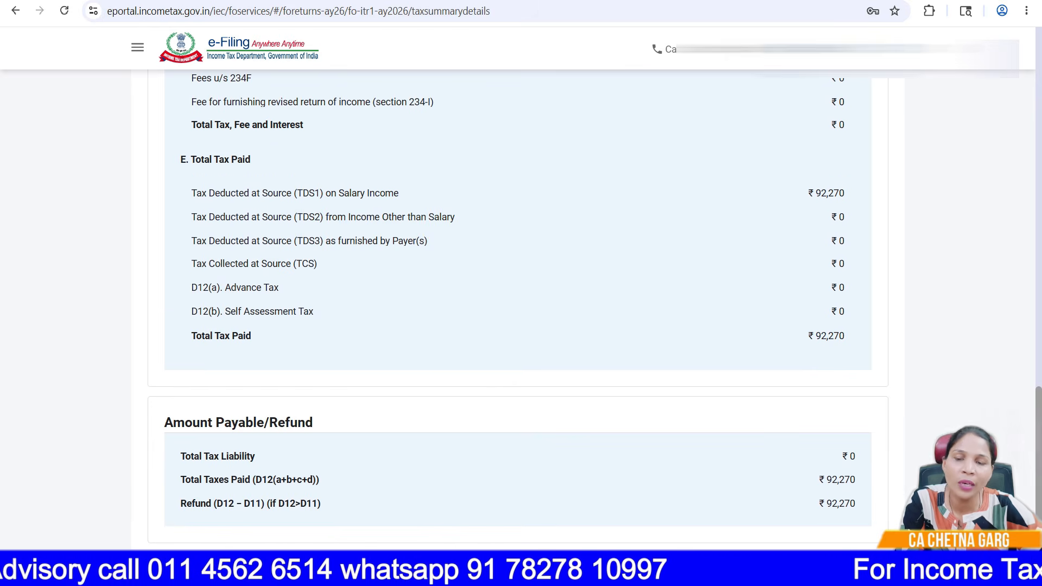